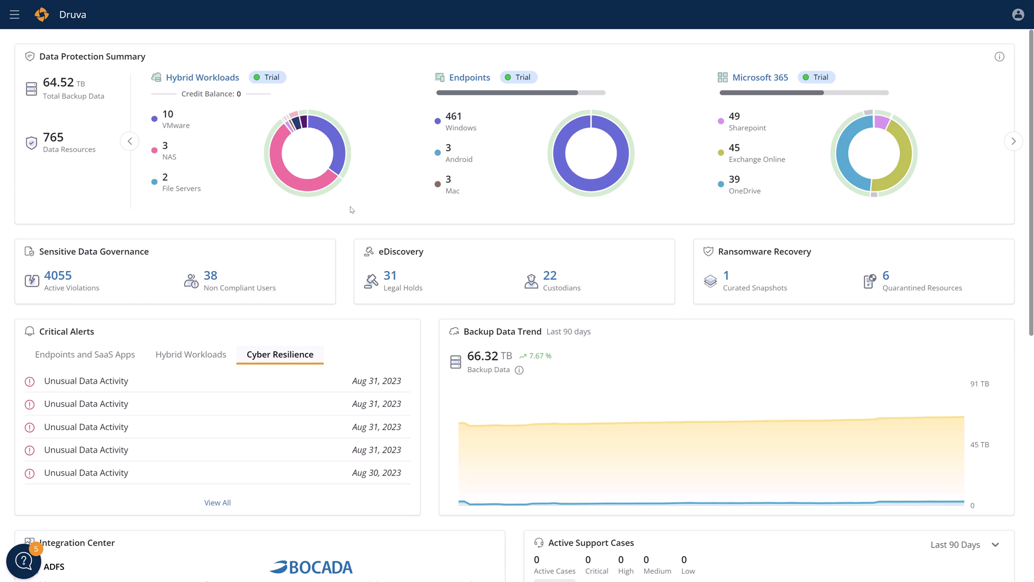
Step: Scroll down the dashboard toward the access settings
scroll(353, 213, "down", 5)
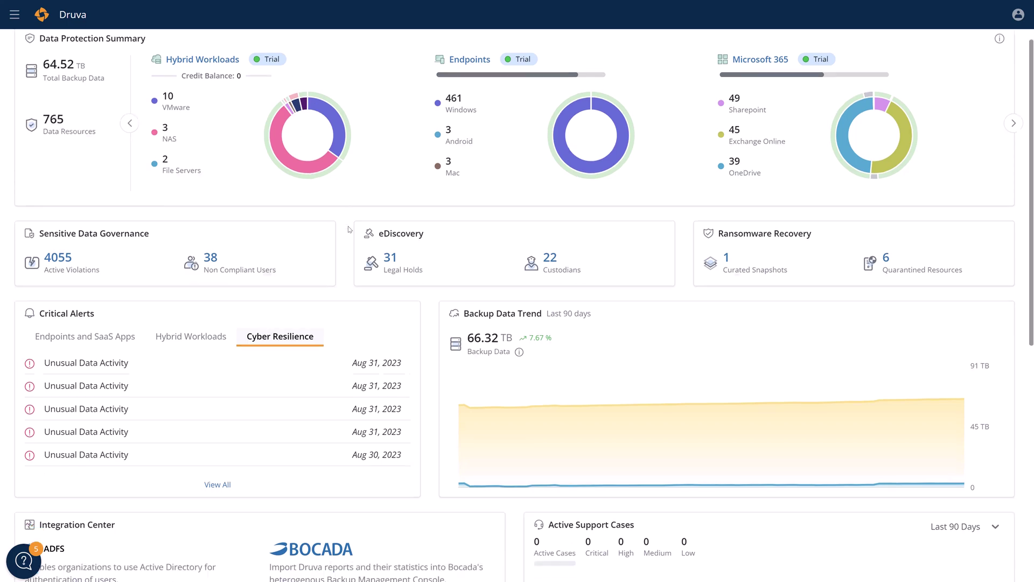
scroll(360, 245, "down", 4)
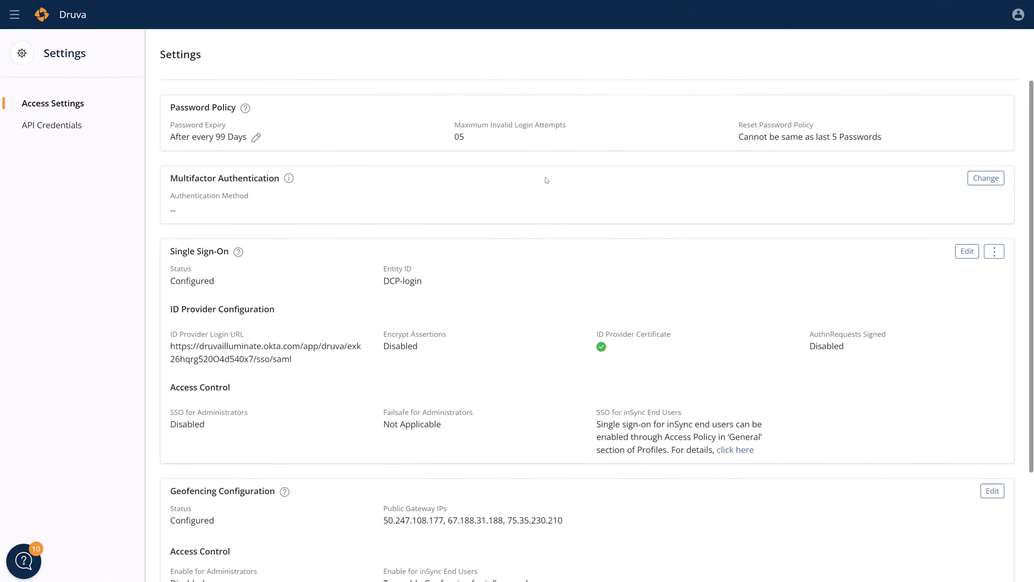
Step: View the multifactor authentication method choices and dismiss them without changing anything
left_click(986, 178)
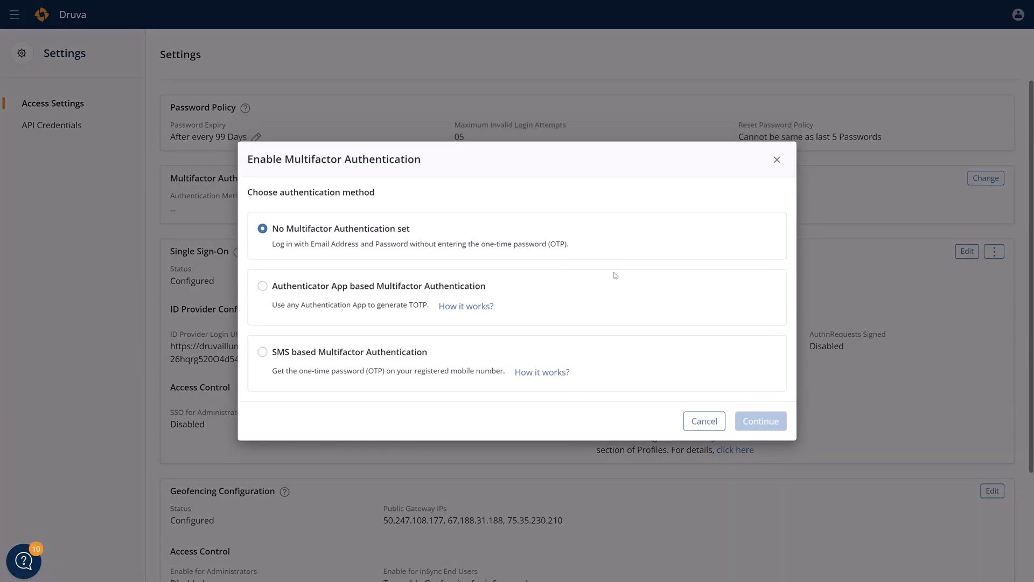
left_click(777, 161)
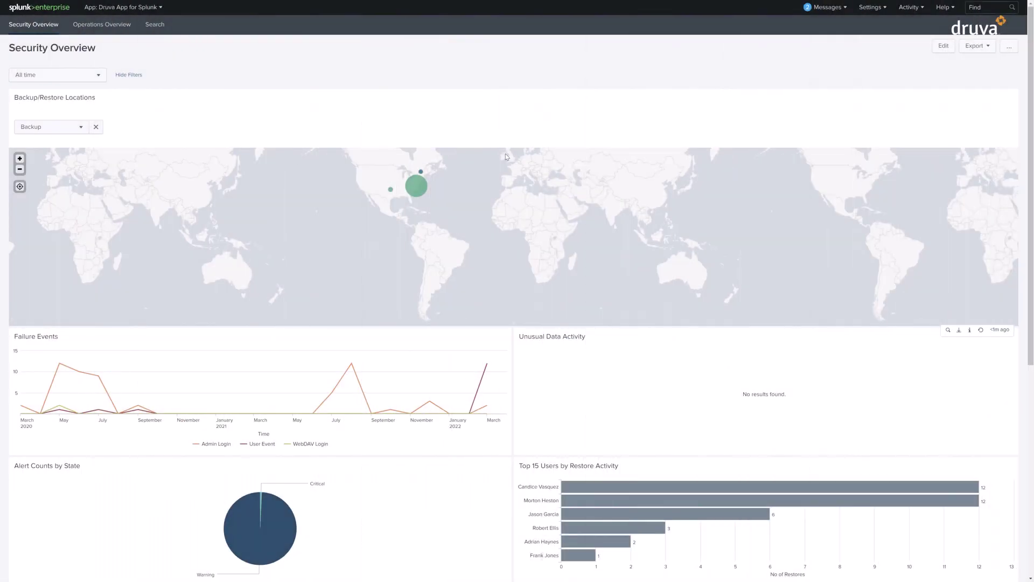
Step: Scroll down the Security Events overview to the access events map
scroll(505, 153, "down", 2)
scroll(505, 154, "down", 5)
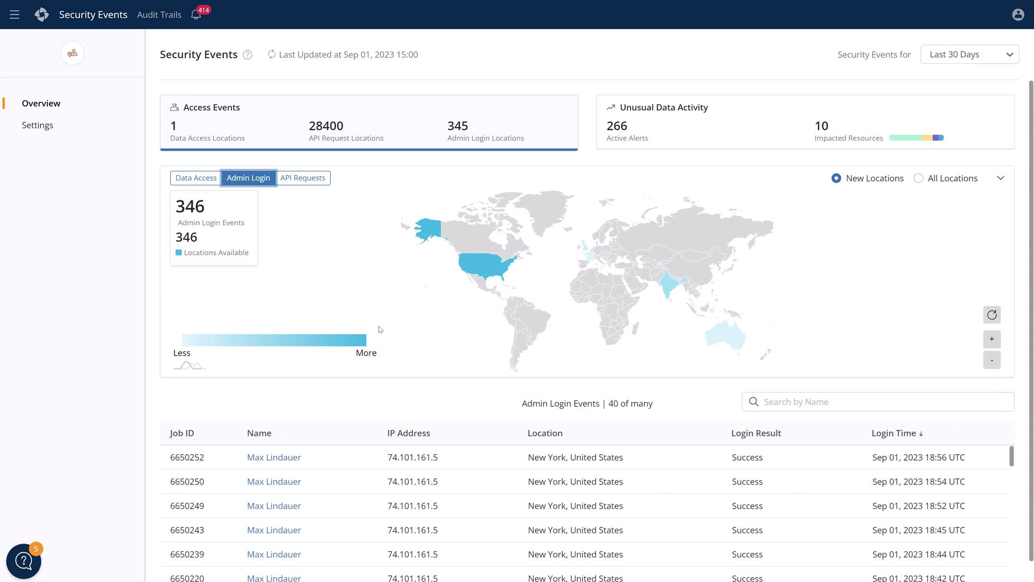
Step: Show API request activity and open the client ID with 1241 requests
mouse_move(590, 258)
left_click(301, 179)
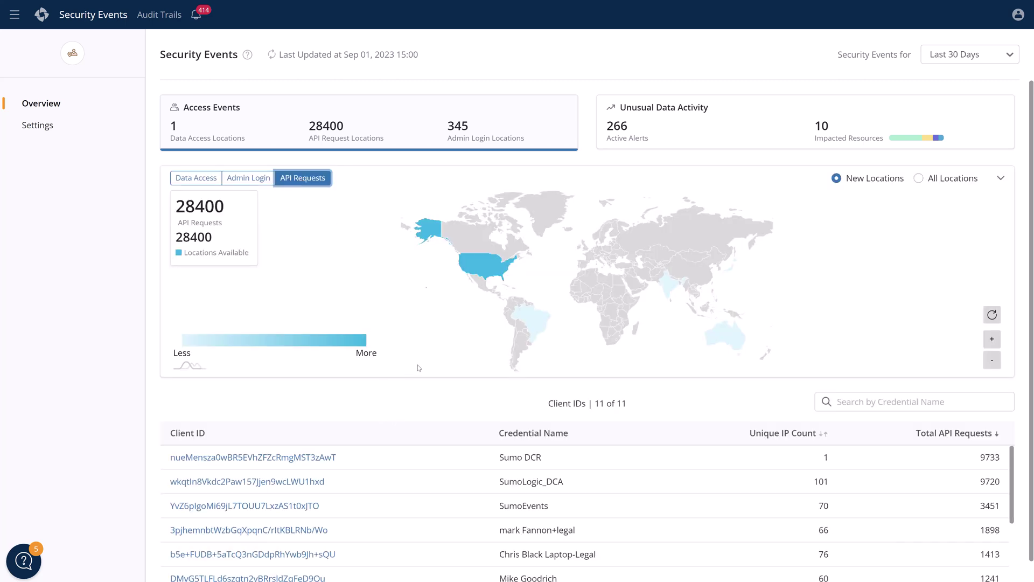
scroll(404, 508, "down", 3)
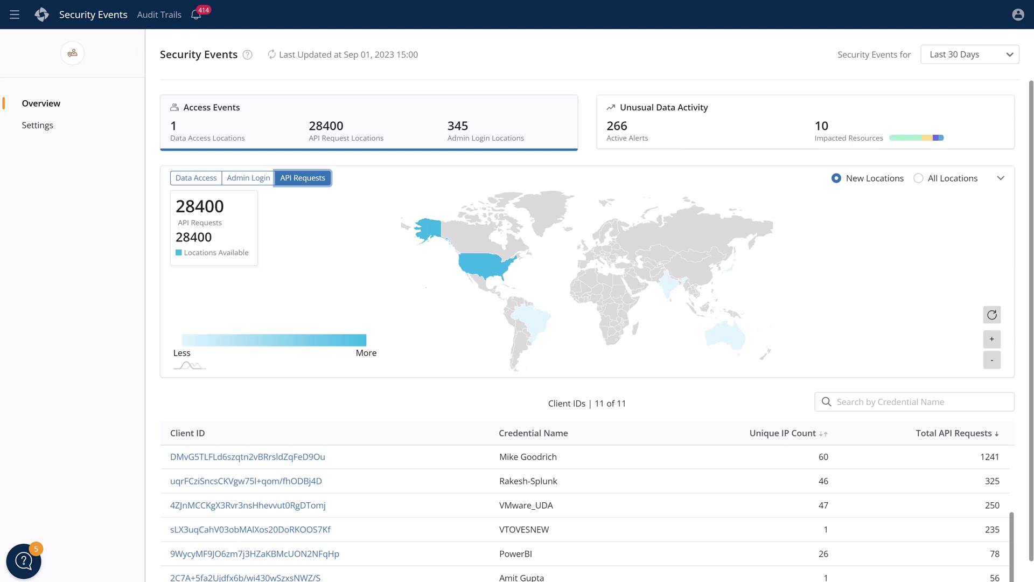
left_click(247, 456)
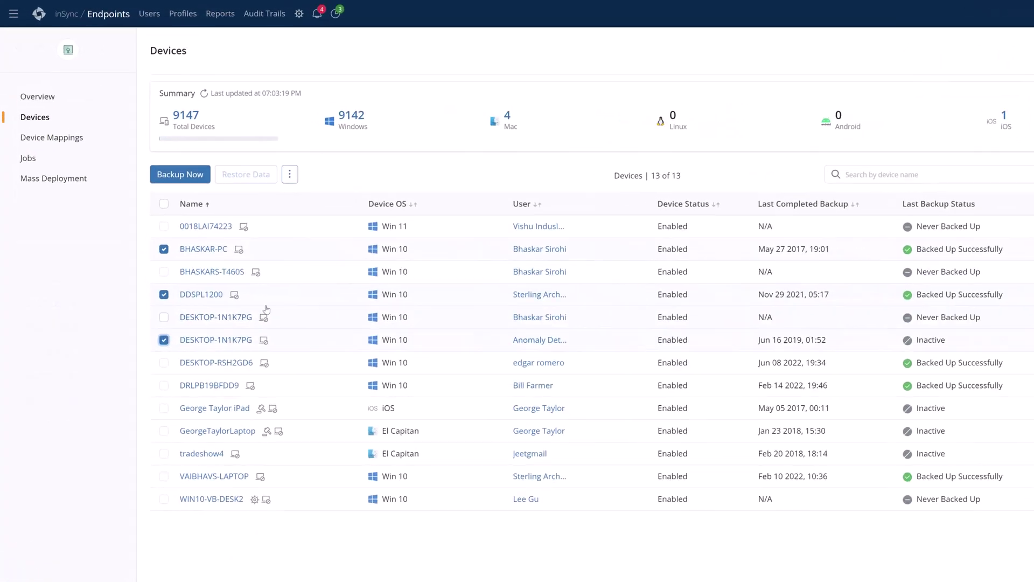
Step: Delete the three checked devices, giving 'Pay the ransom' as the reason
left_click(290, 174)
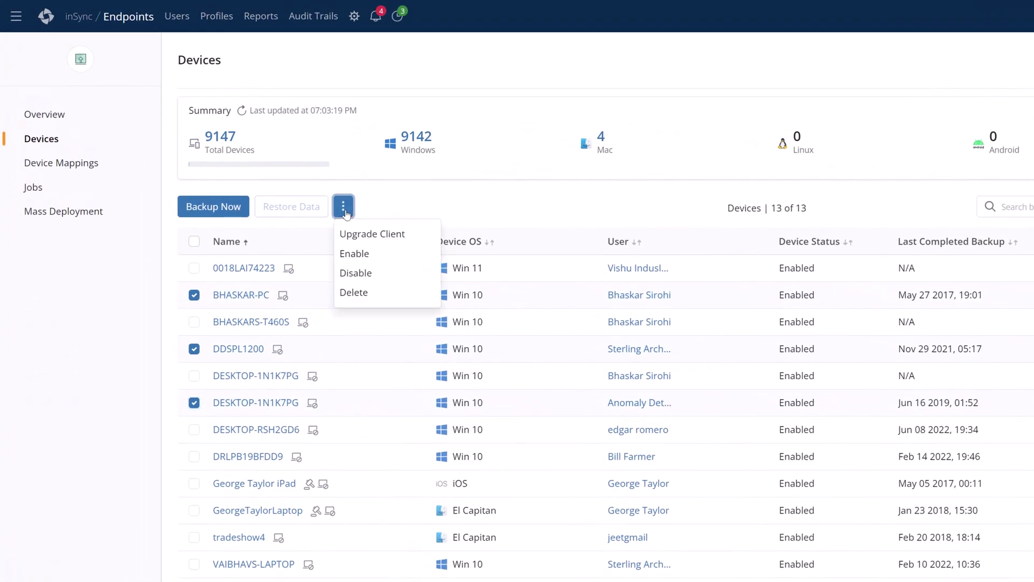
left_click(355, 300)
left_click(583, 430)
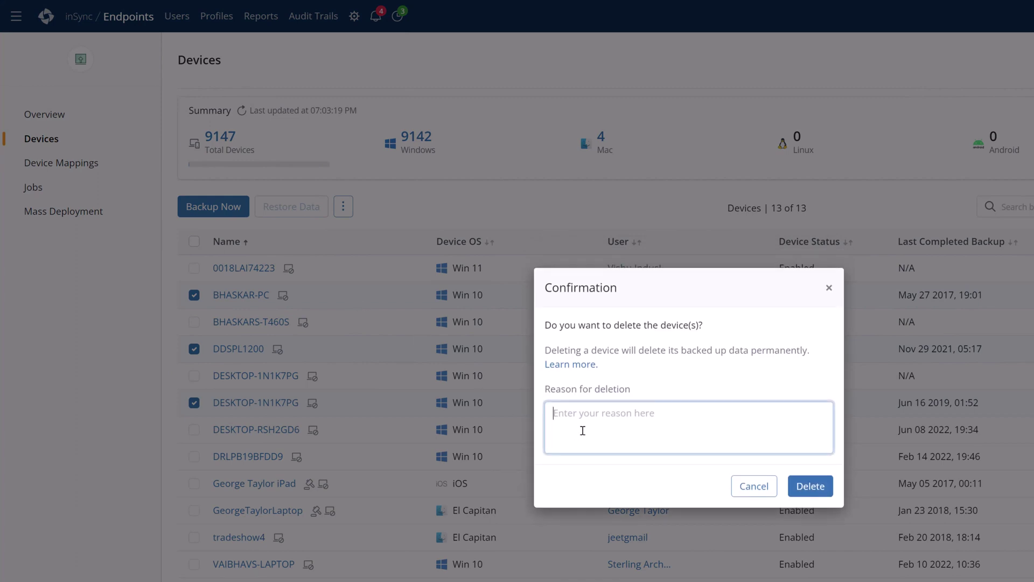
type("Pay the ransom!")
left_click(809, 490)
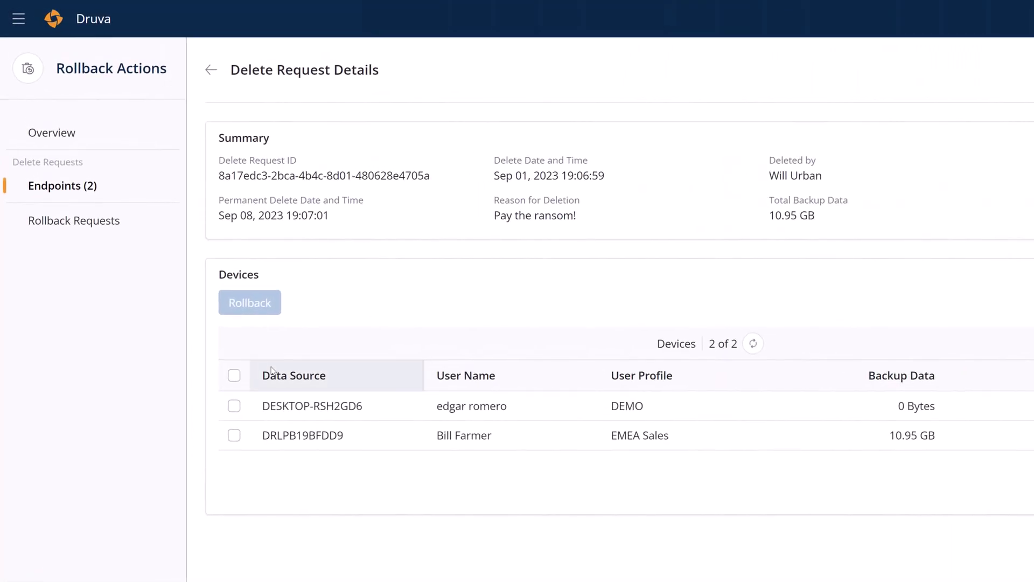
Step: Select both devices in the delete request and confirm their rollback
left_click(234, 375)
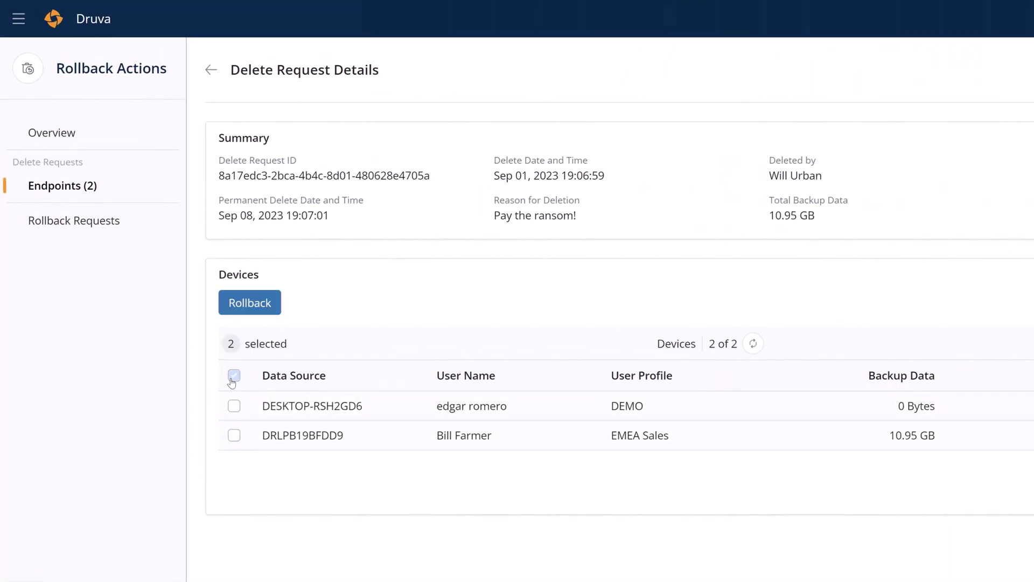
left_click(243, 305)
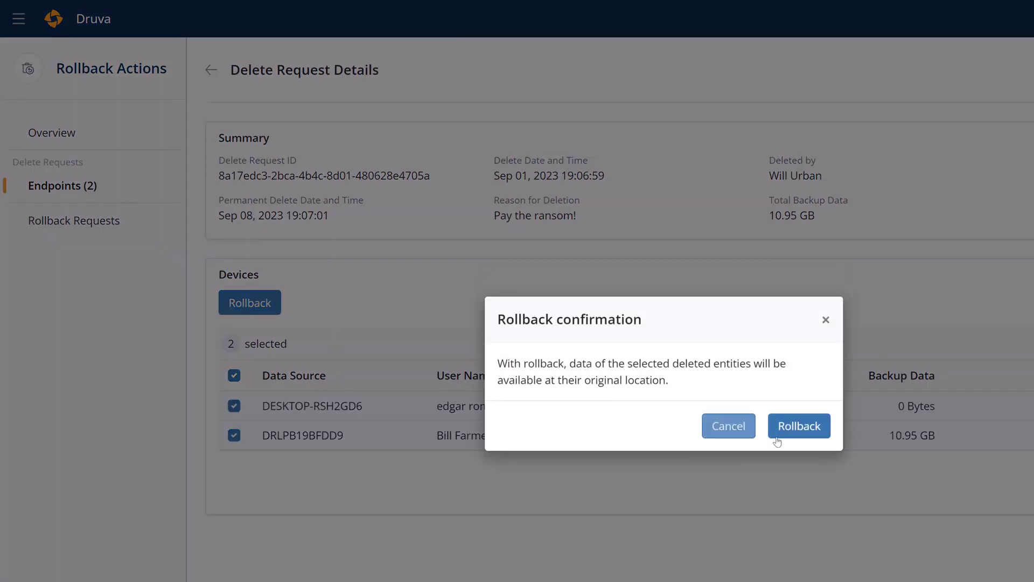
left_click(789, 428)
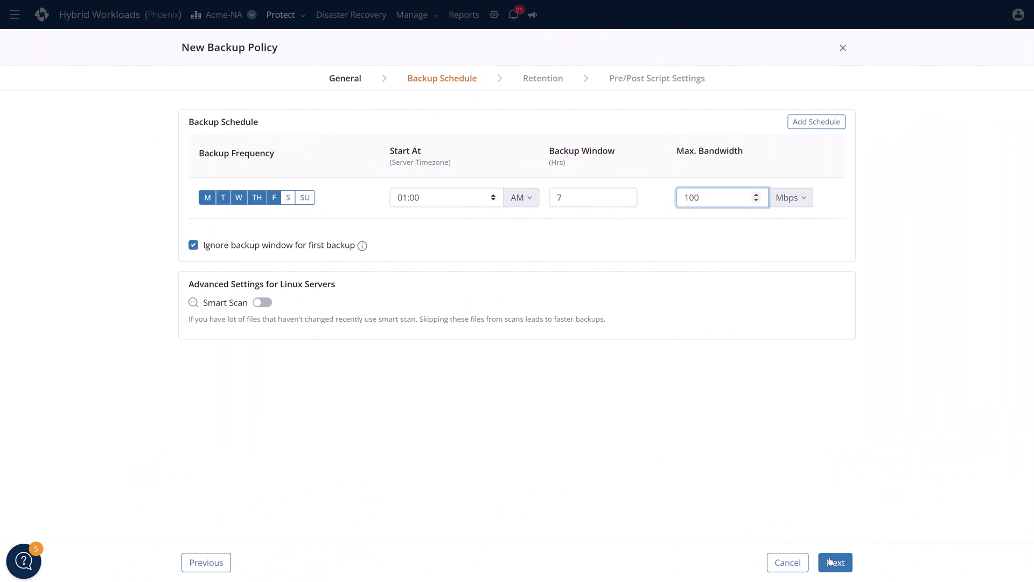
Step: Advance to the retention settings and enable the irreversible Data Lock
left_click(830, 562)
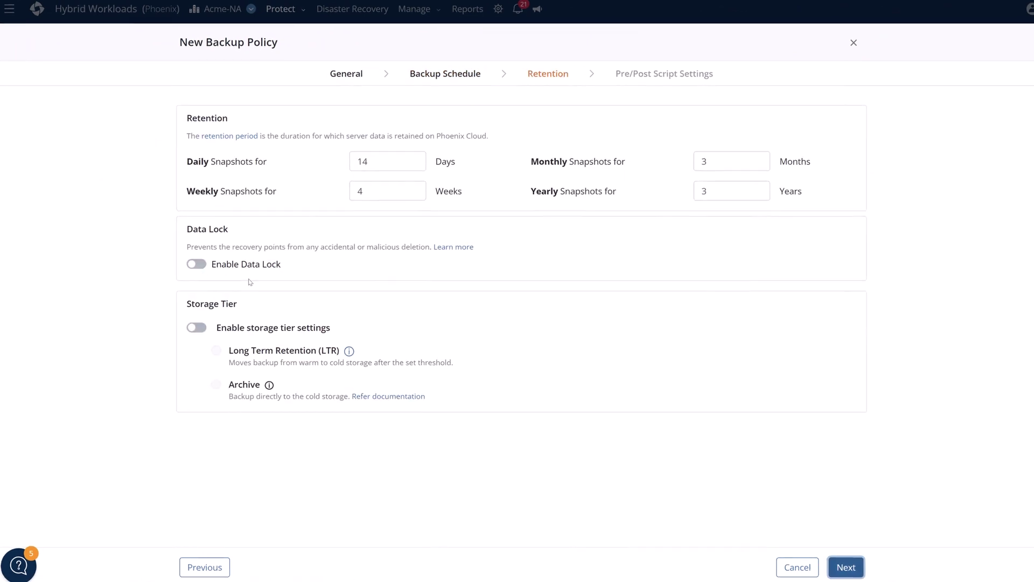
left_click(199, 266)
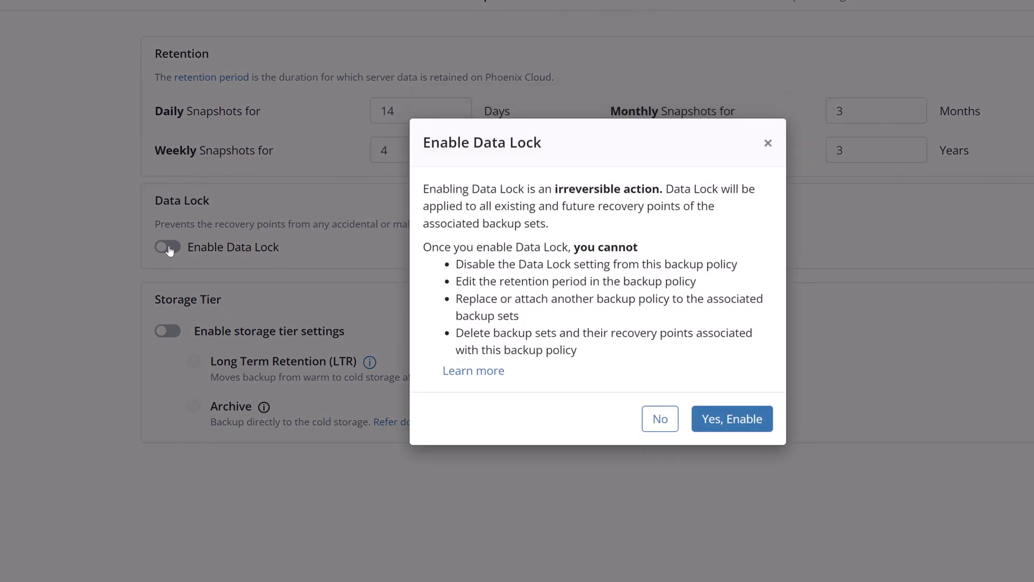
left_click(746, 432)
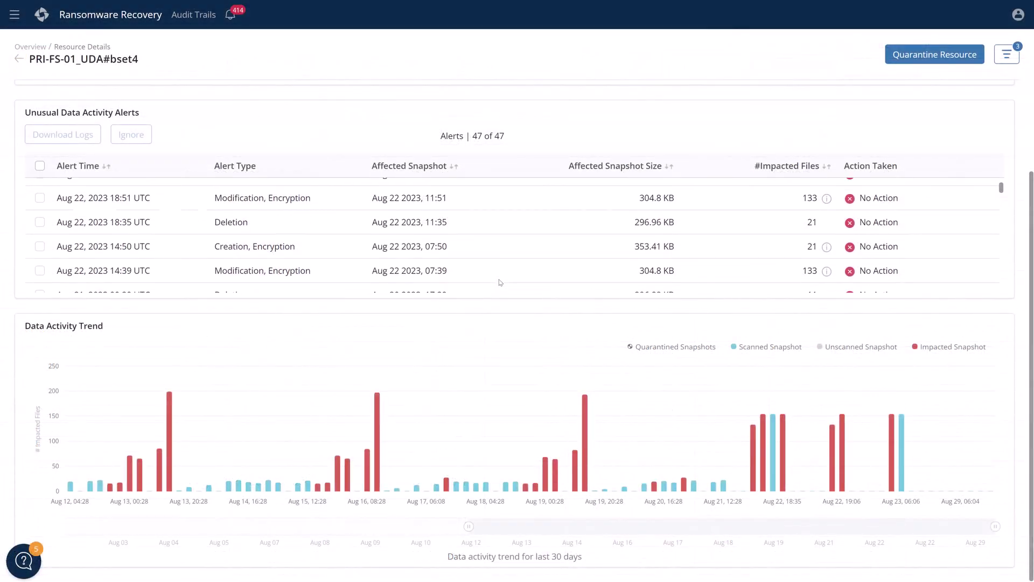
Step: Select the Microsoft 365 Aug 29, 20:22 deletion alert and start quarantining the OneDrive resource
mouse_move(844, 429)
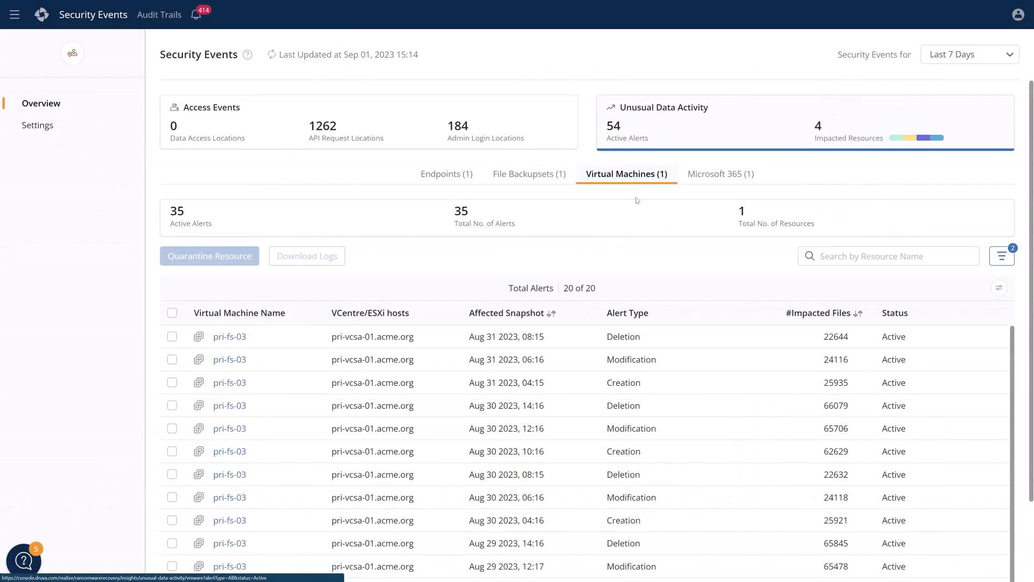
left_click(711, 178)
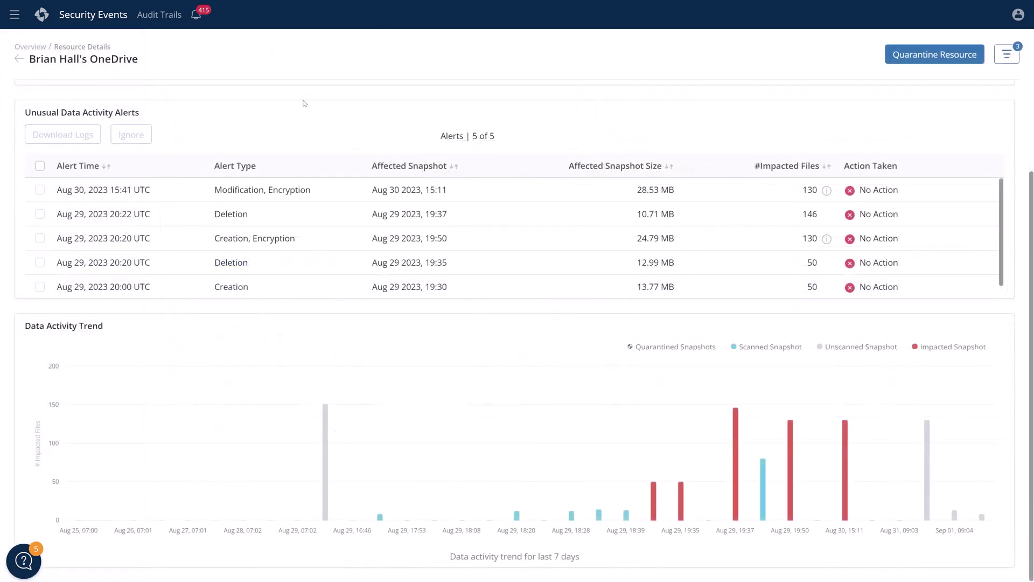
left_click(39, 214)
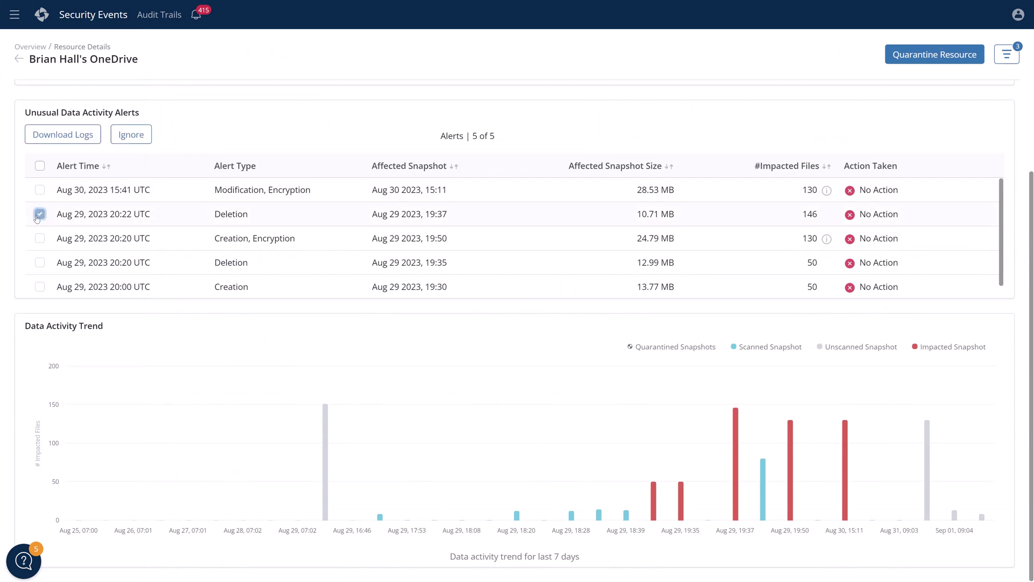
left_click(934, 54)
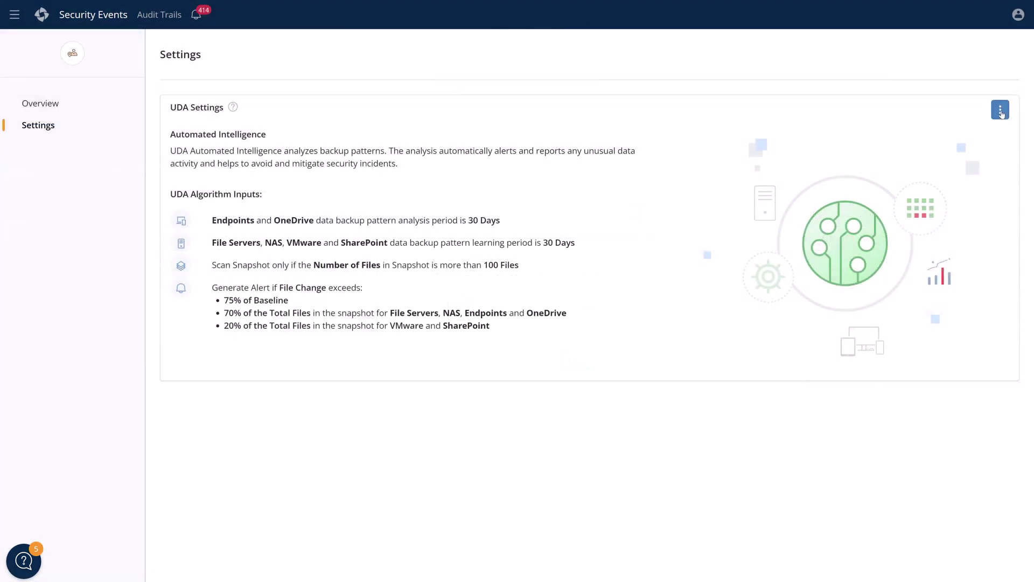
Step: Choose Edit for the recommended UDA settings and confirm it
left_click(1001, 109)
left_click(939, 143)
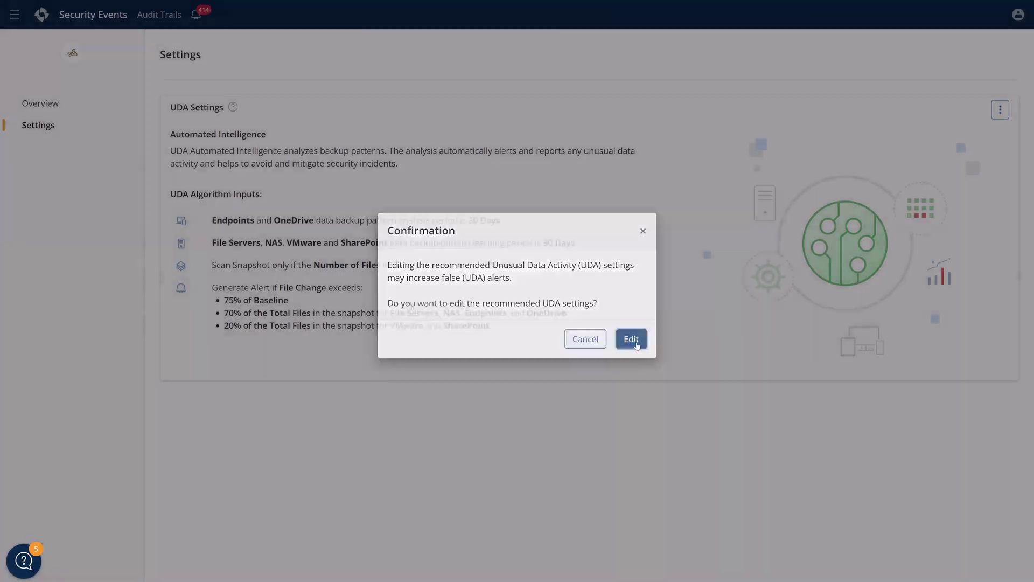
left_click(631, 339)
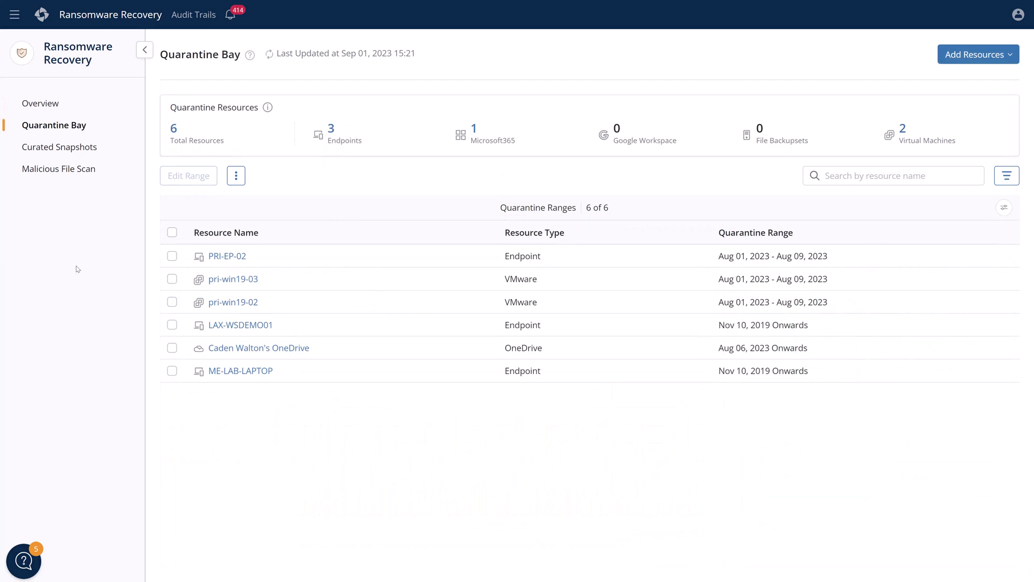
Step: Find resources in Quarantine Bay and pick WIN-AAJLMB8SLMV for quarantine
left_click(974, 55)
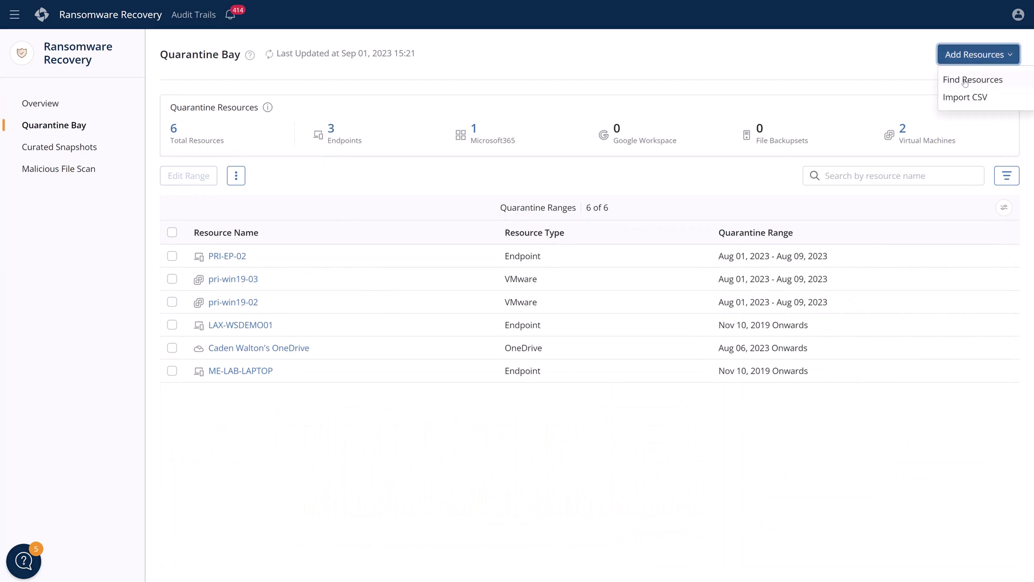
left_click(966, 80)
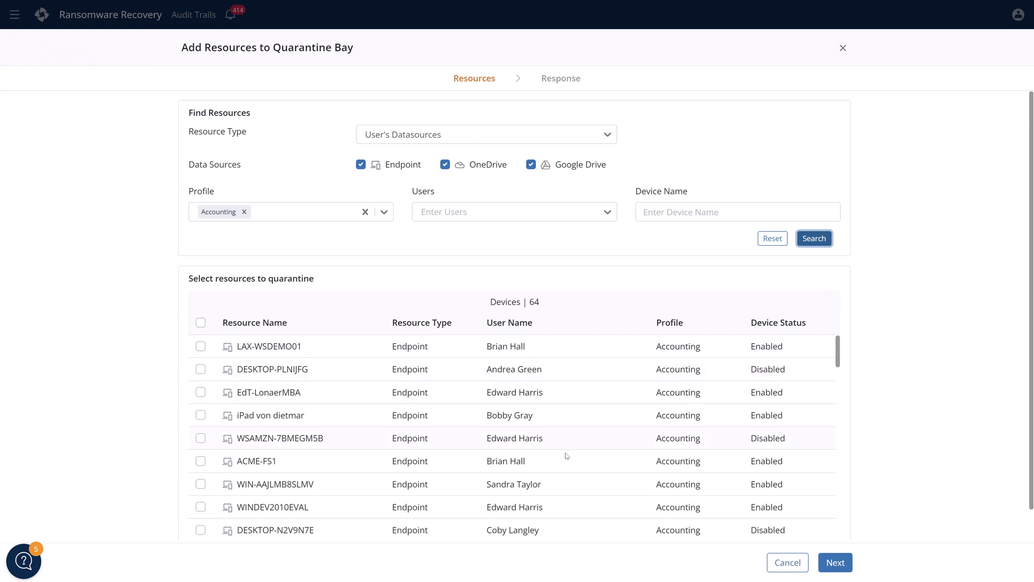
left_click(200, 484)
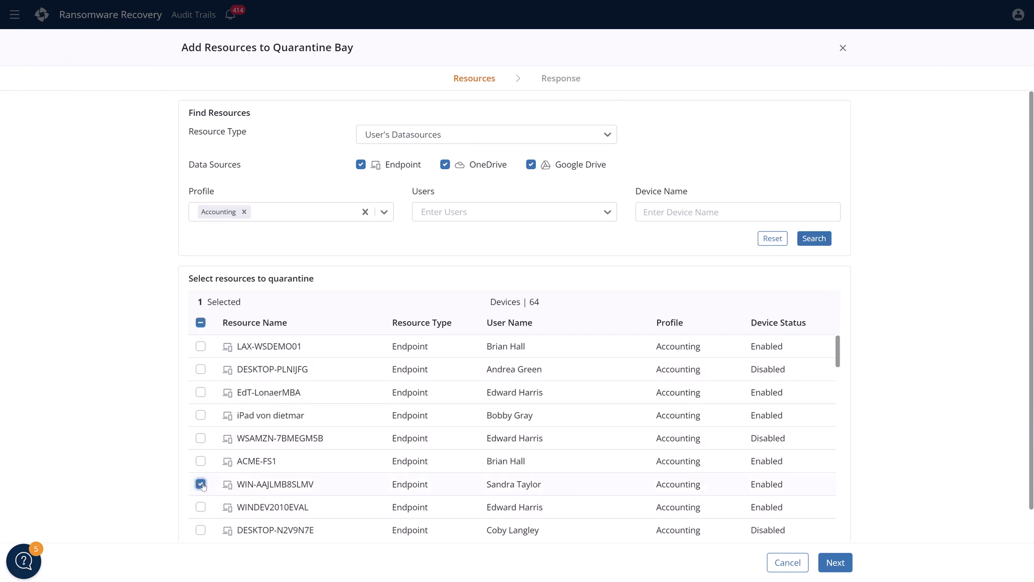
left_click(836, 563)
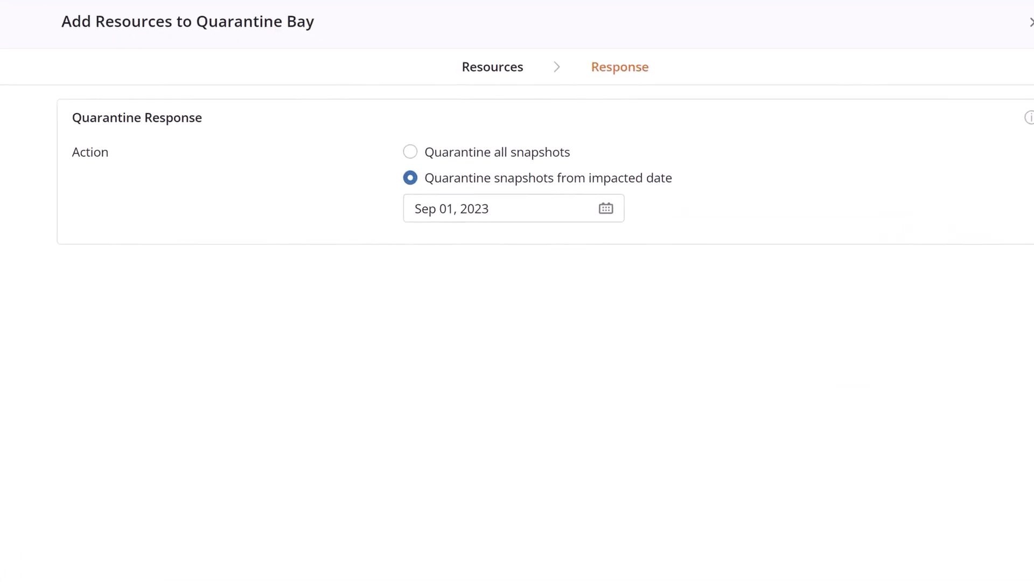
Step: Quarantine only snapshots from the impacted date, choosing a date in August 2023
left_click(531, 164)
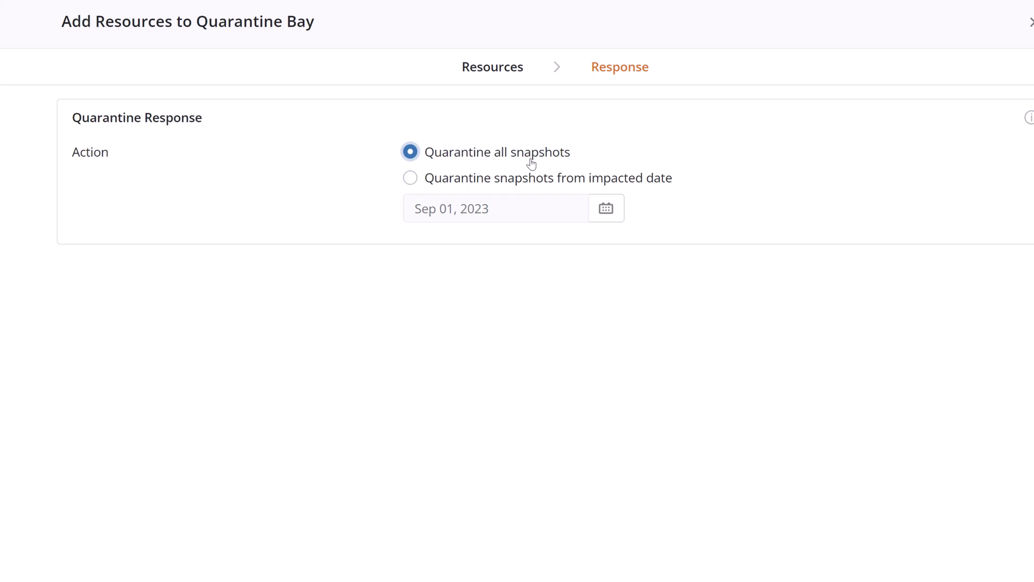
left_click(520, 180)
left_click(608, 211)
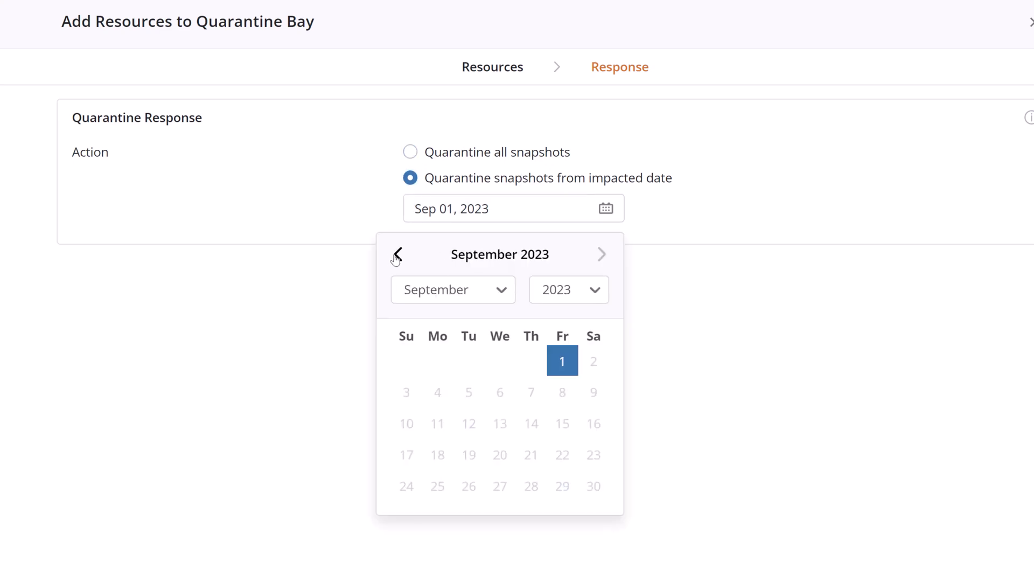
left_click(398, 256)
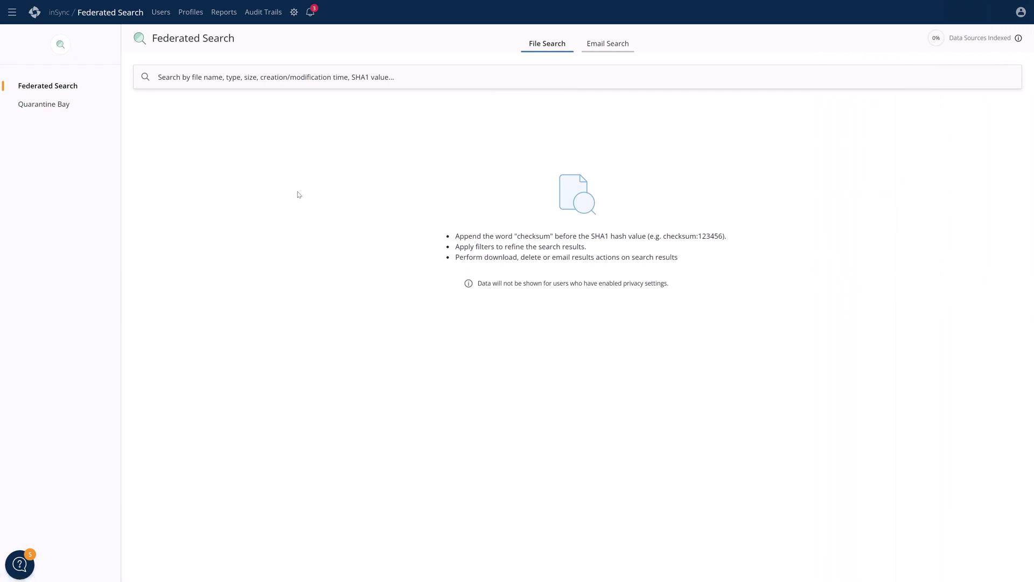
Step: Search all data sources for 6711hTlhsq without exact word matching, select both results and choose Delete
left_click(245, 77)
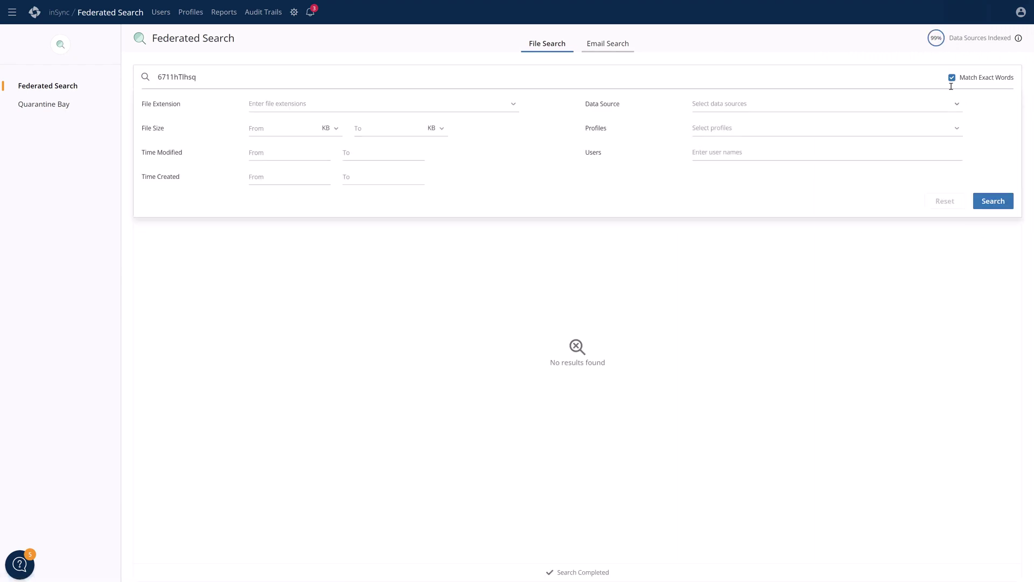
left_click(952, 77)
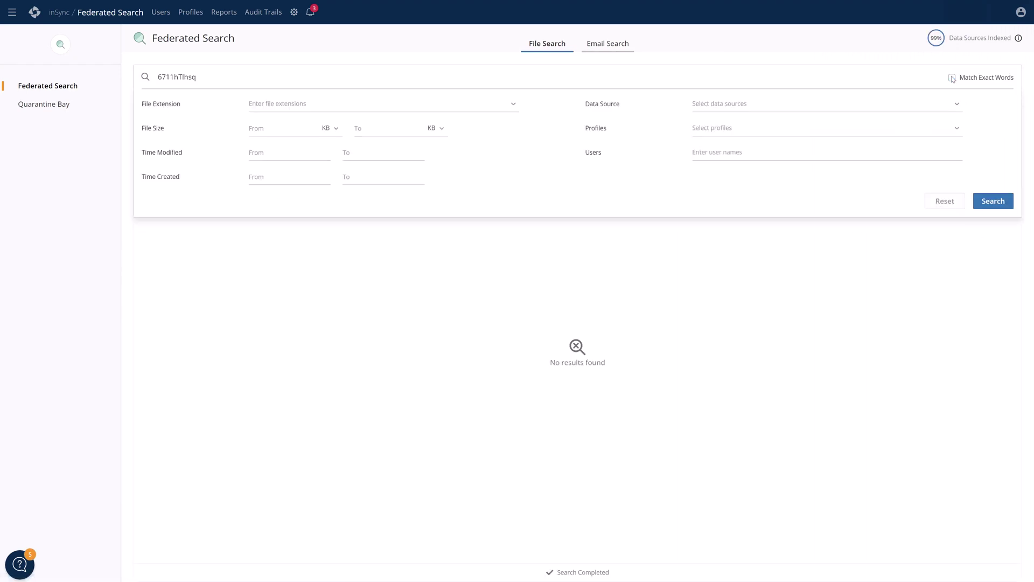
left_click(993, 201)
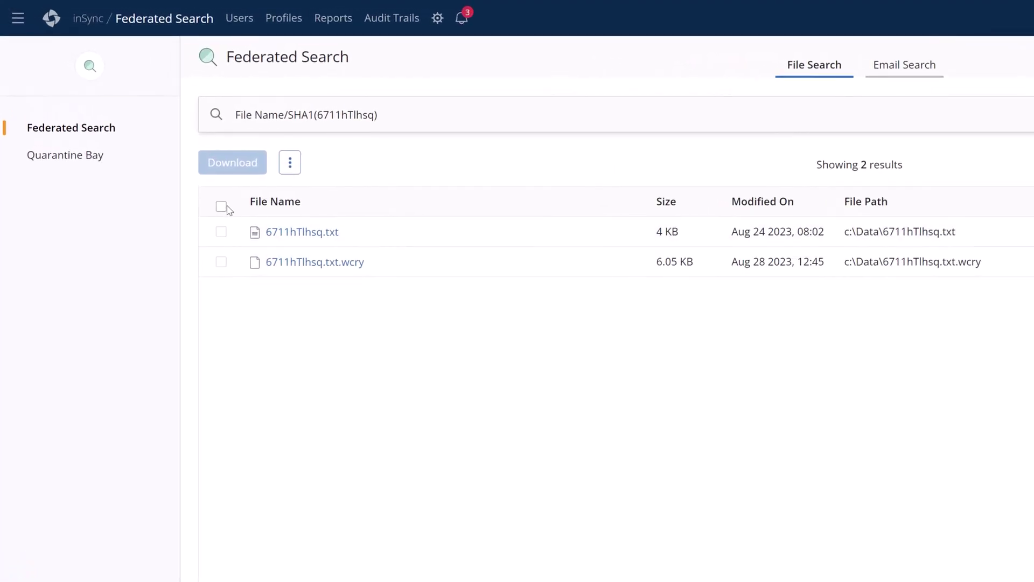
left_click(222, 206)
left_click(291, 163)
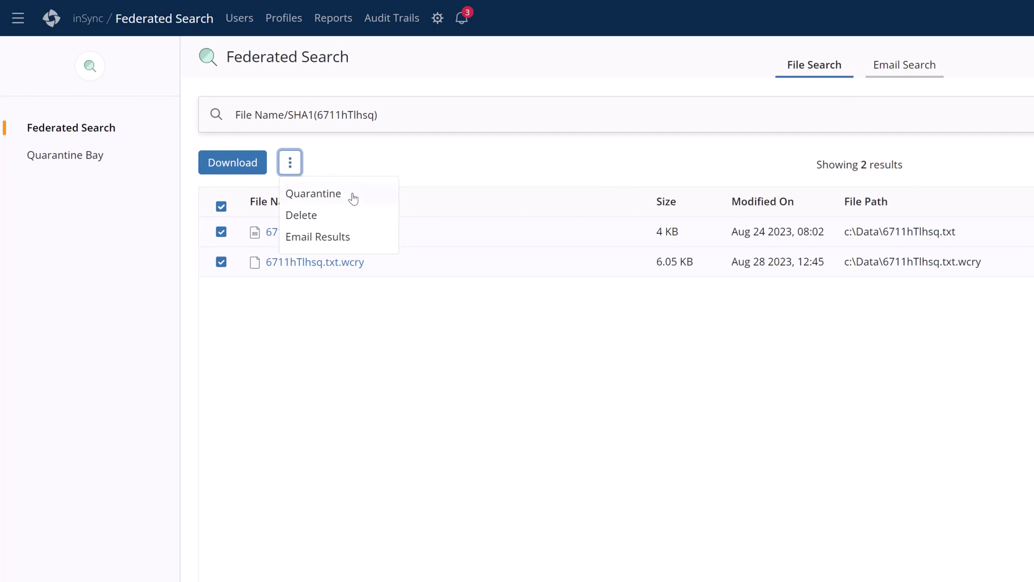
left_click(301, 215)
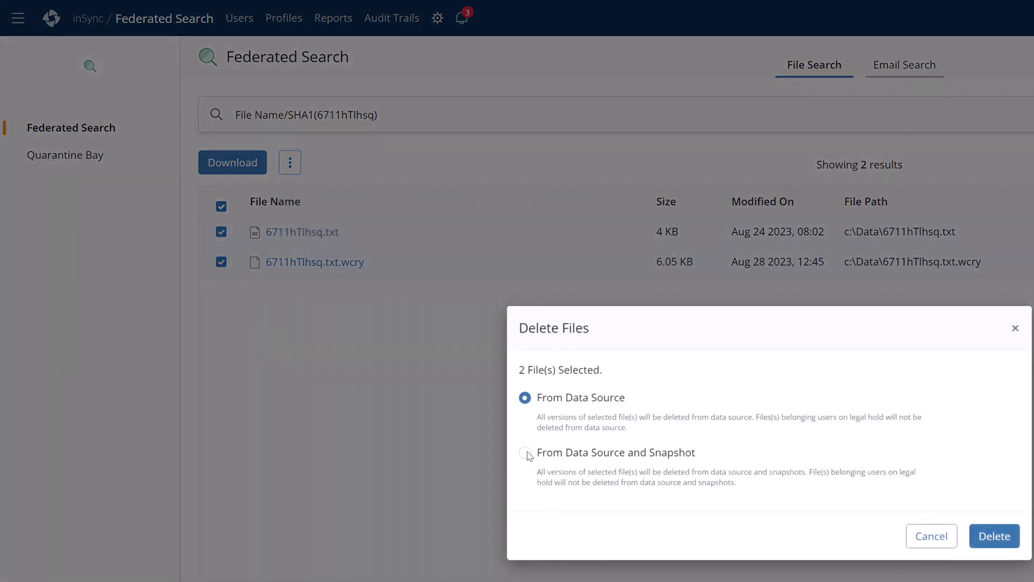
Step: Delete the two 6711hTlhsq files from both the data source and its snapshots
left_click(524, 452)
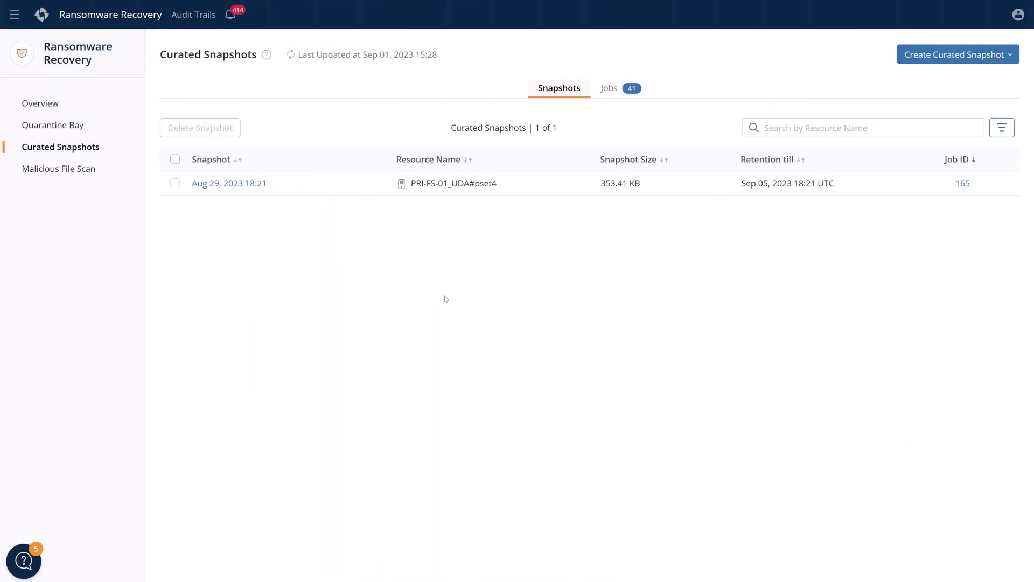
Step: Create an endpoint curated snapshot for LAX-WSDEMO01 from the Accounting profile and continue to its parameters
left_click(944, 63)
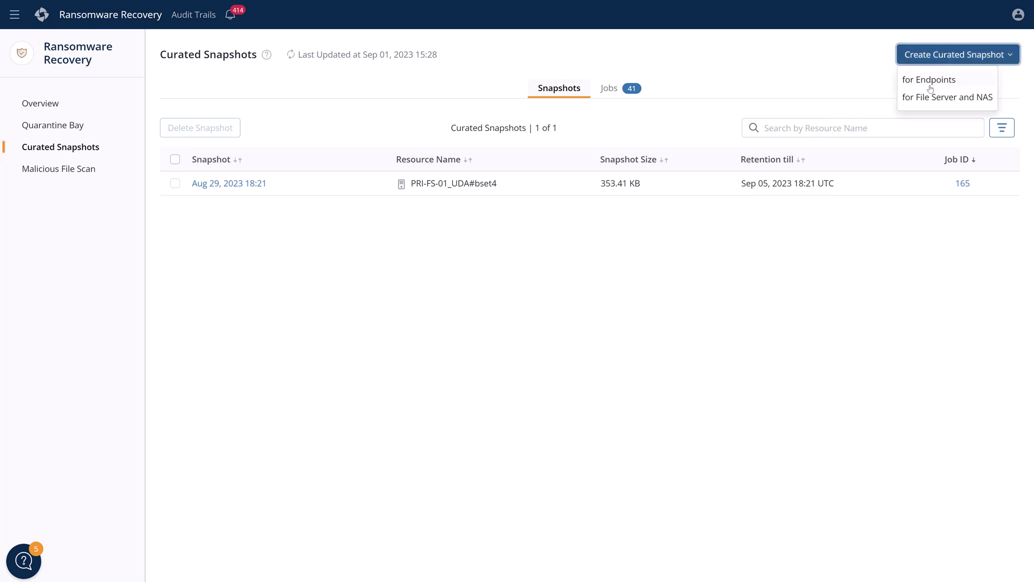
left_click(933, 82)
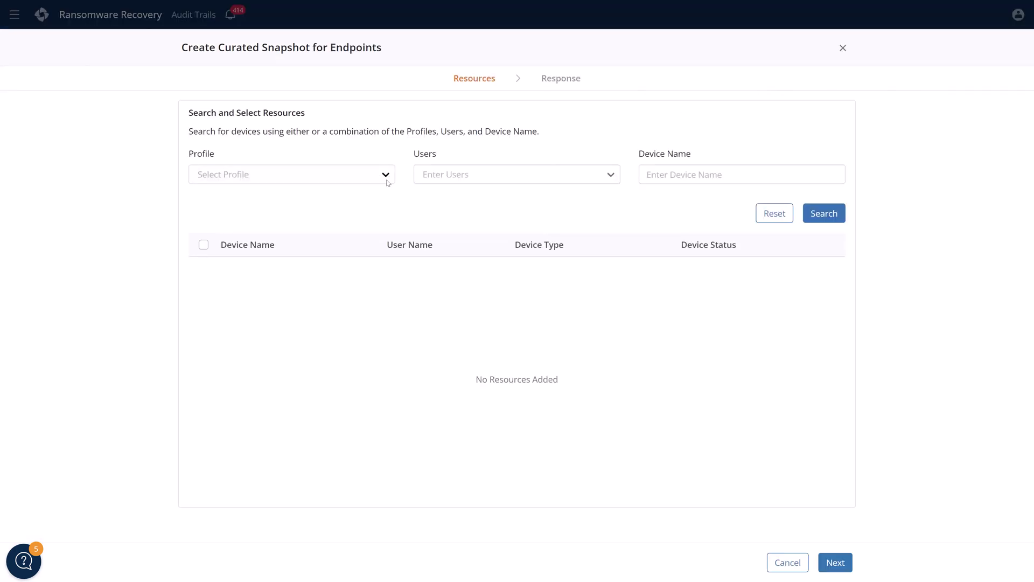
left_click(387, 181)
left_click(238, 204)
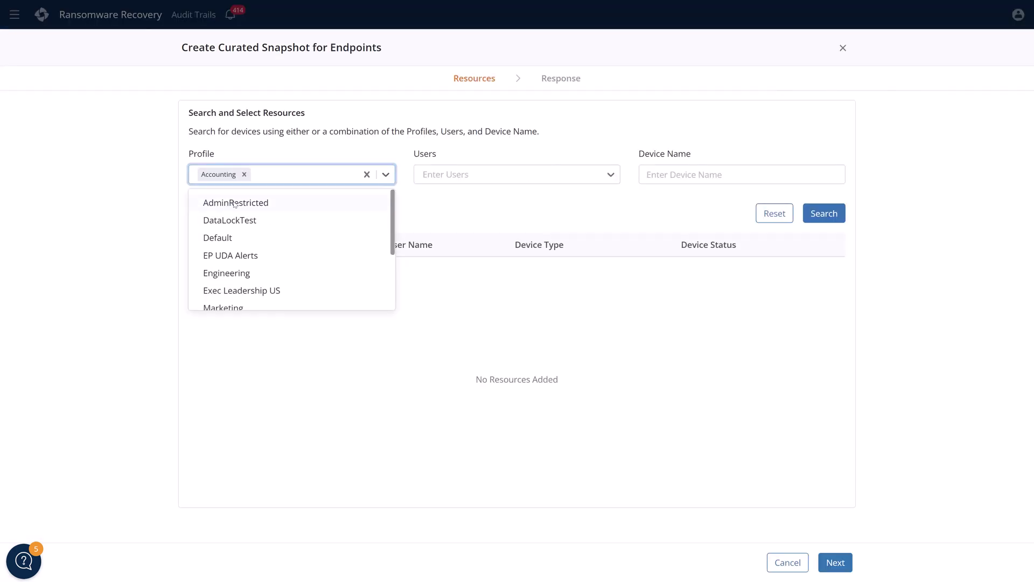
left_click(825, 219)
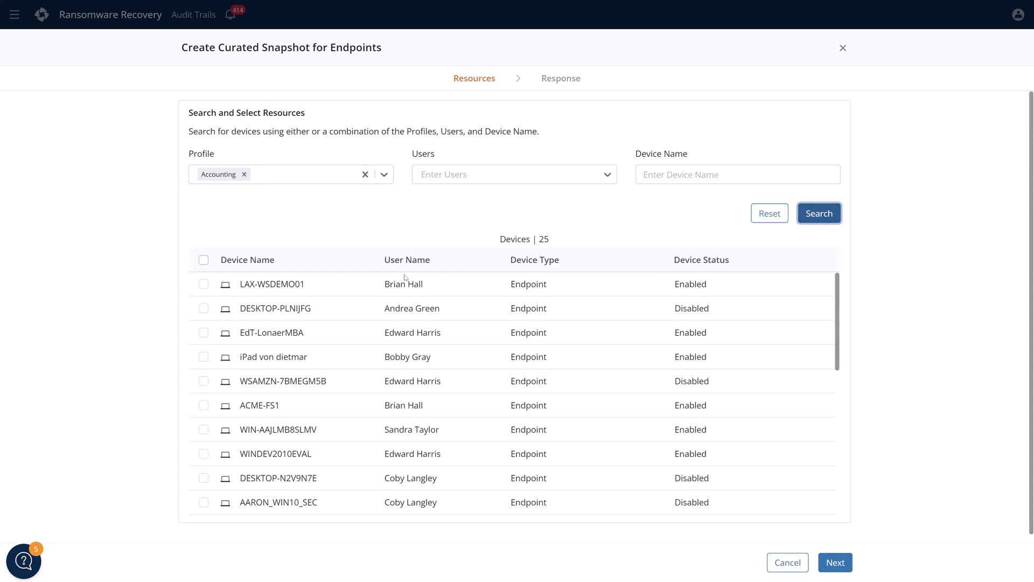
left_click(203, 284)
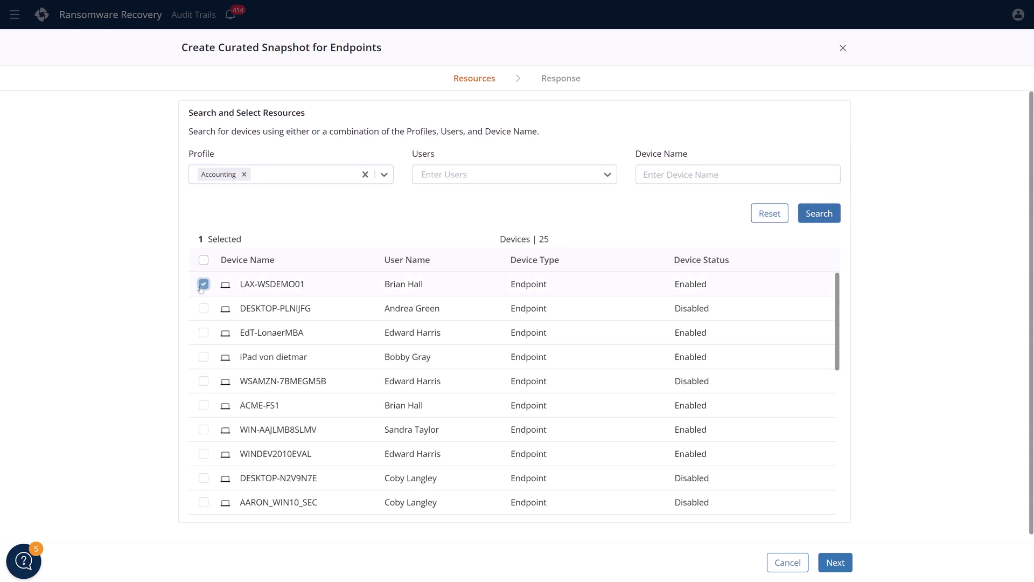
left_click(835, 563)
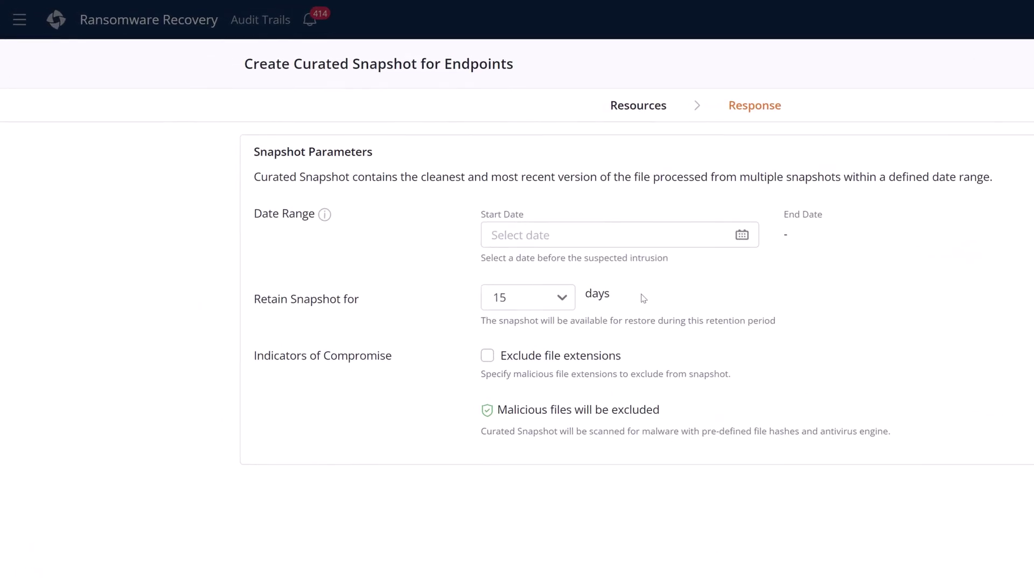
Step: Set the curated snapshot start date to August 1, 2023
left_click(744, 237)
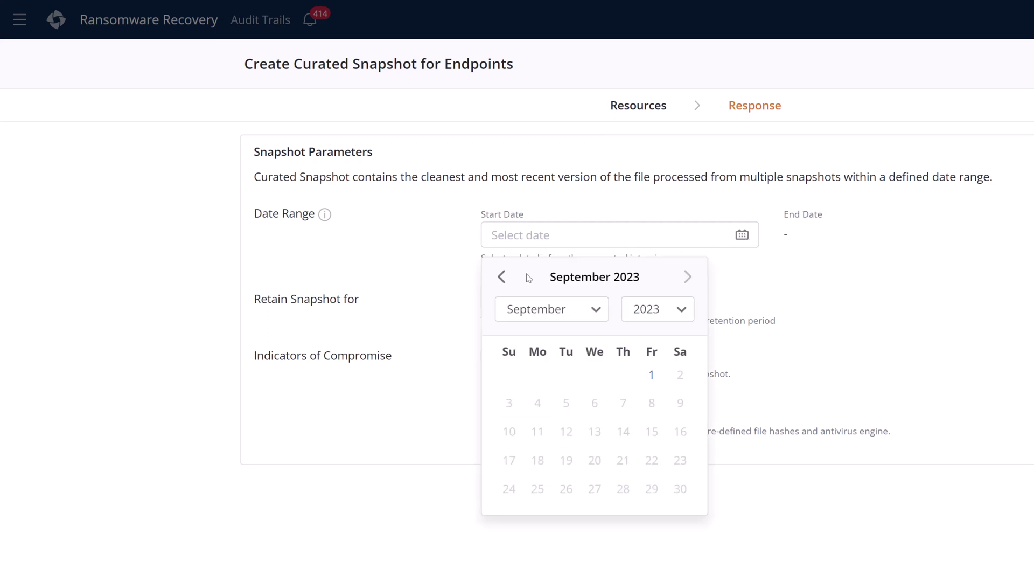
left_click(501, 279)
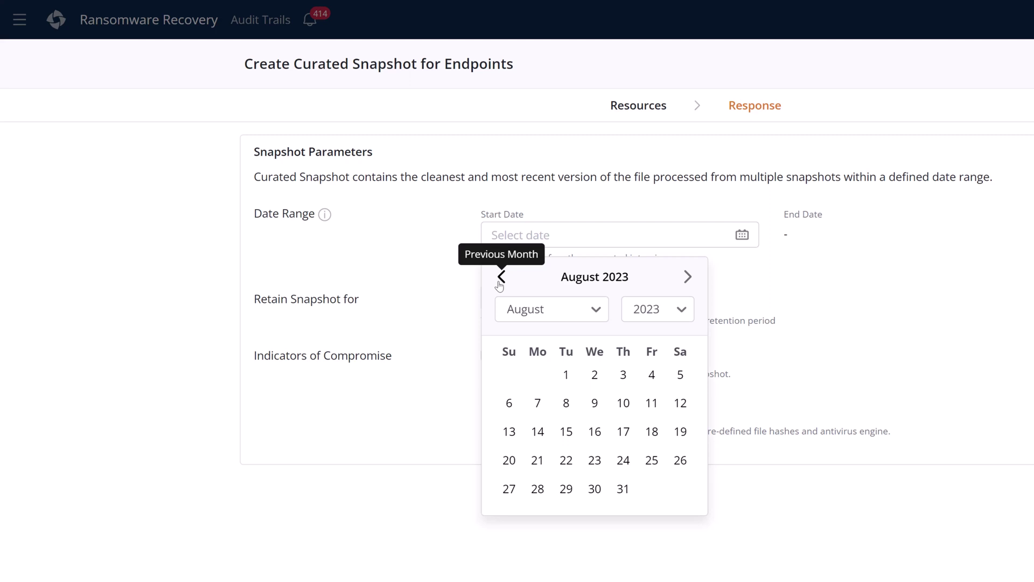
left_click(567, 375)
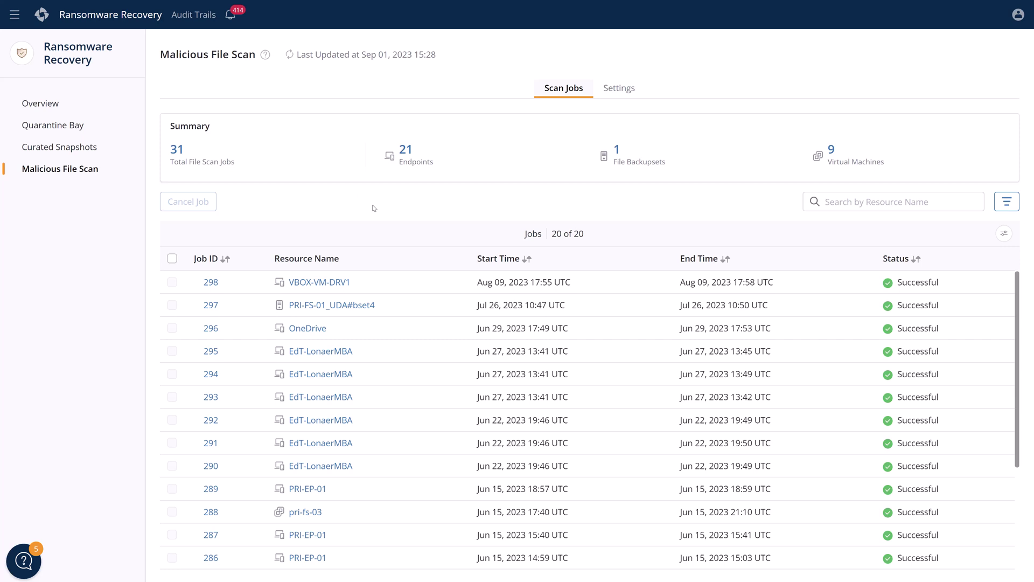
left_click(615, 87)
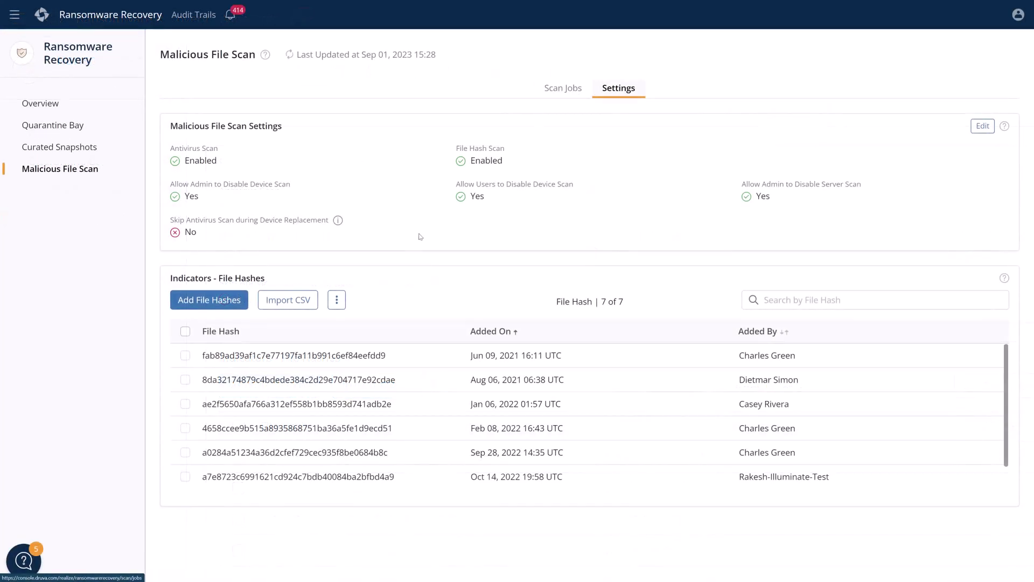
left_click(214, 303)
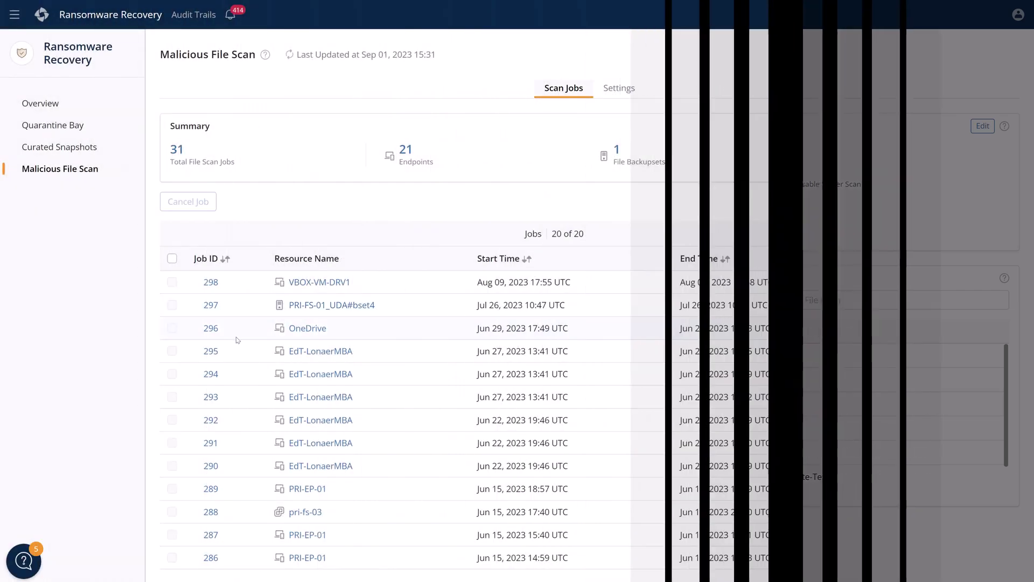
Step: Open scan job 289 and list its 153 files blocked from restore
scroll(210, 431, "down", 1)
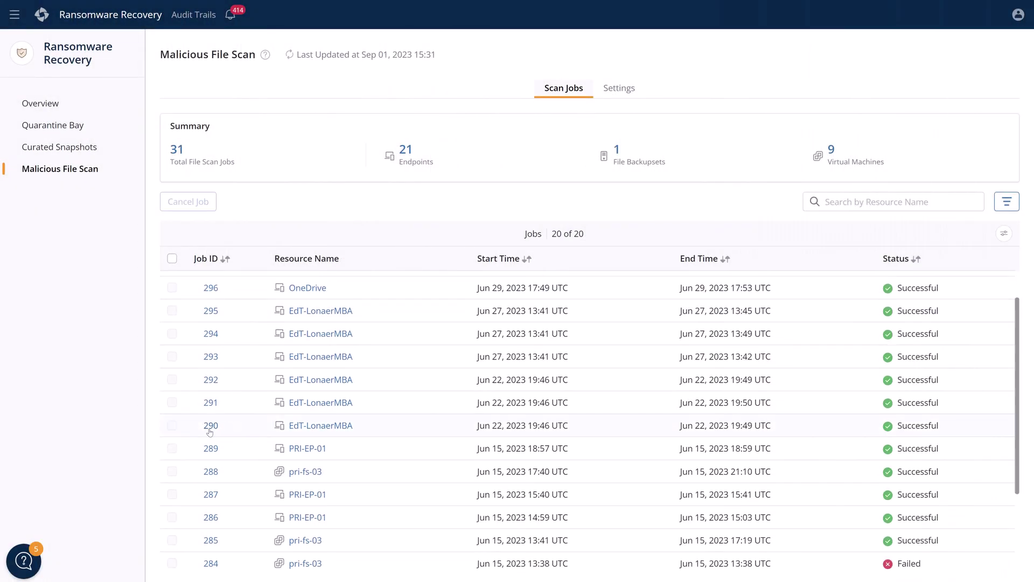
left_click(211, 449)
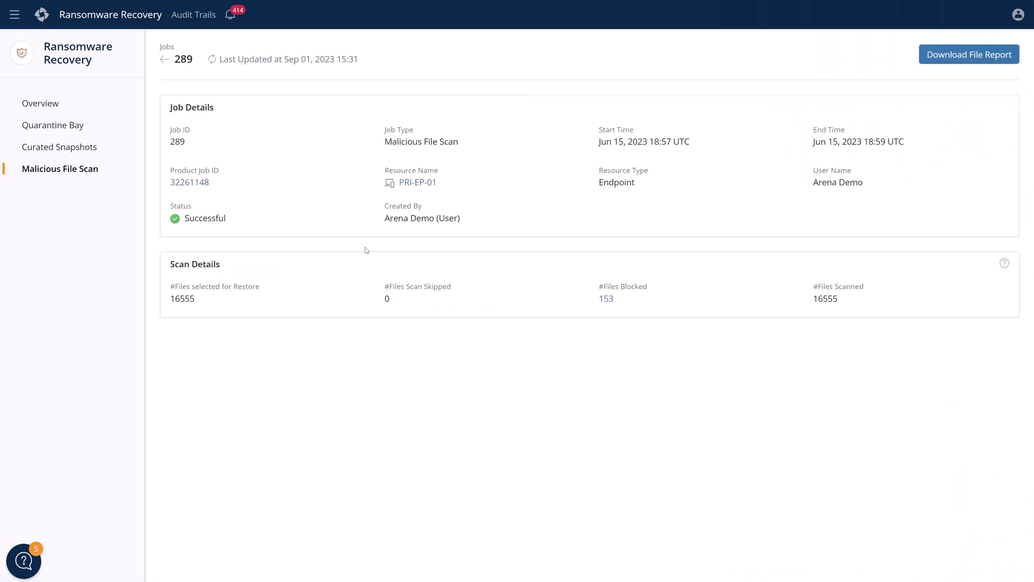
left_click(606, 300)
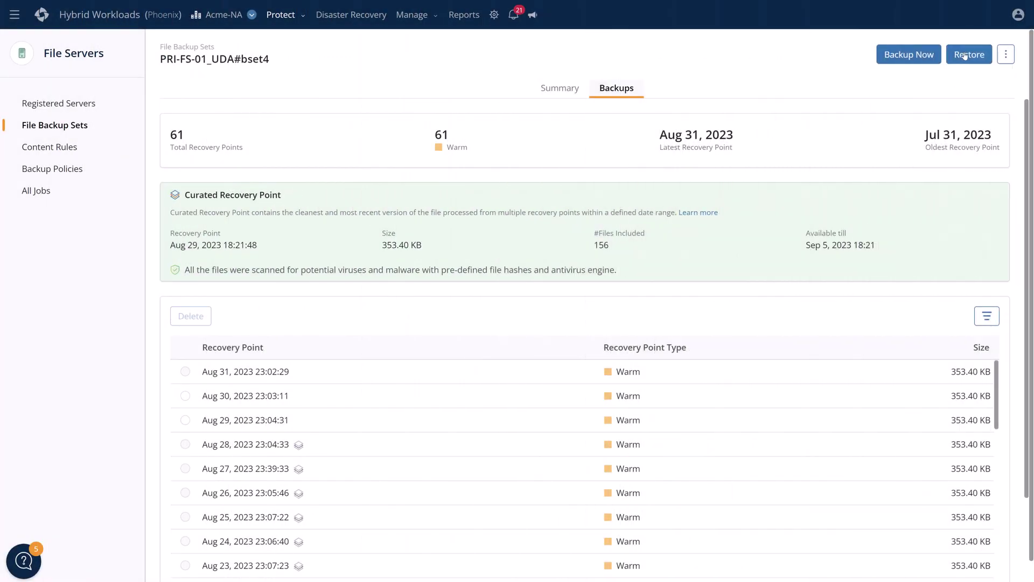
Step: Select the D > Shares > File-Repo-01 folder from the Aug 29 curated recovery point and start restoring it
left_click(965, 56)
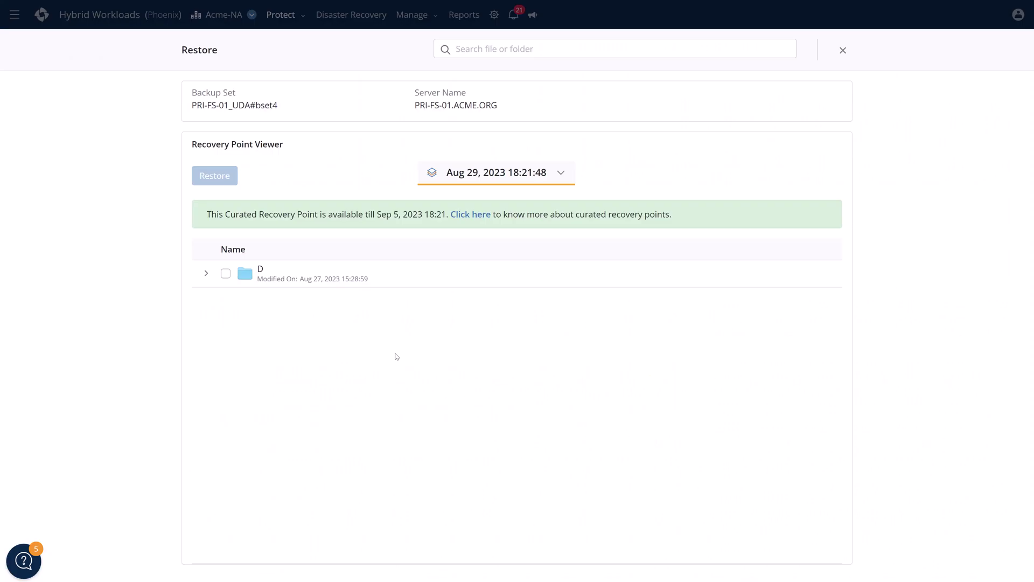
left_click(205, 274)
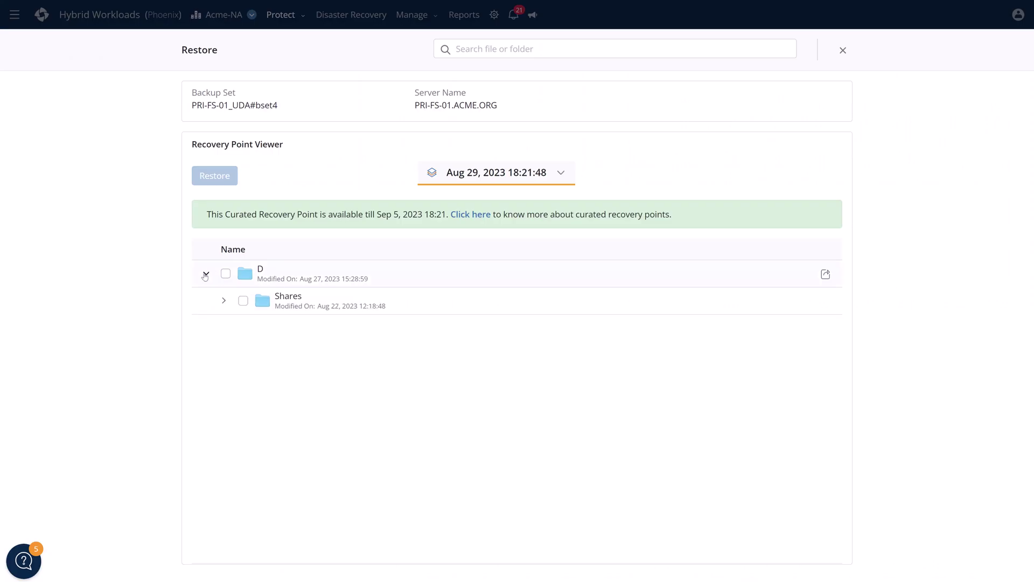
left_click(225, 301)
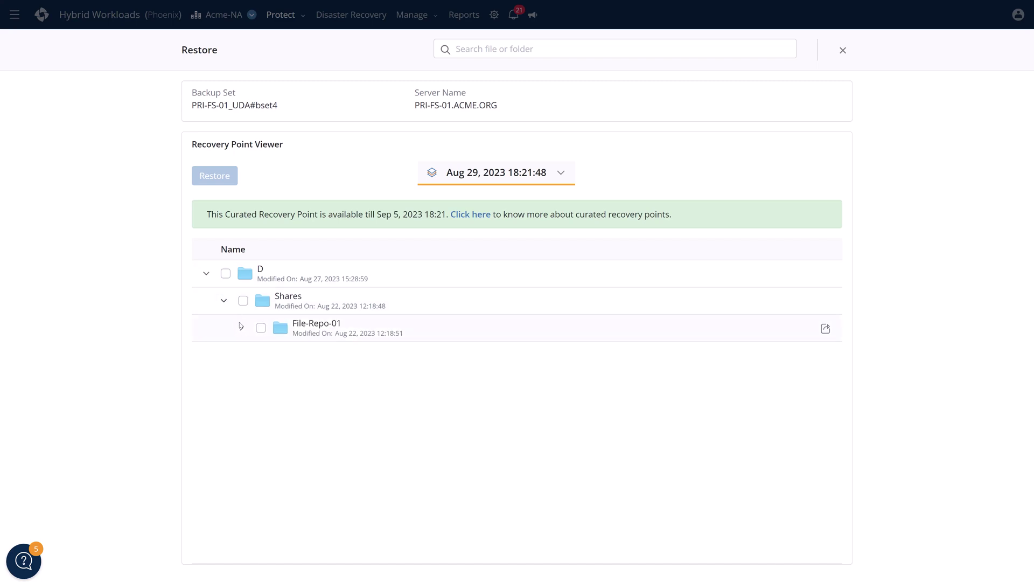
left_click(261, 327)
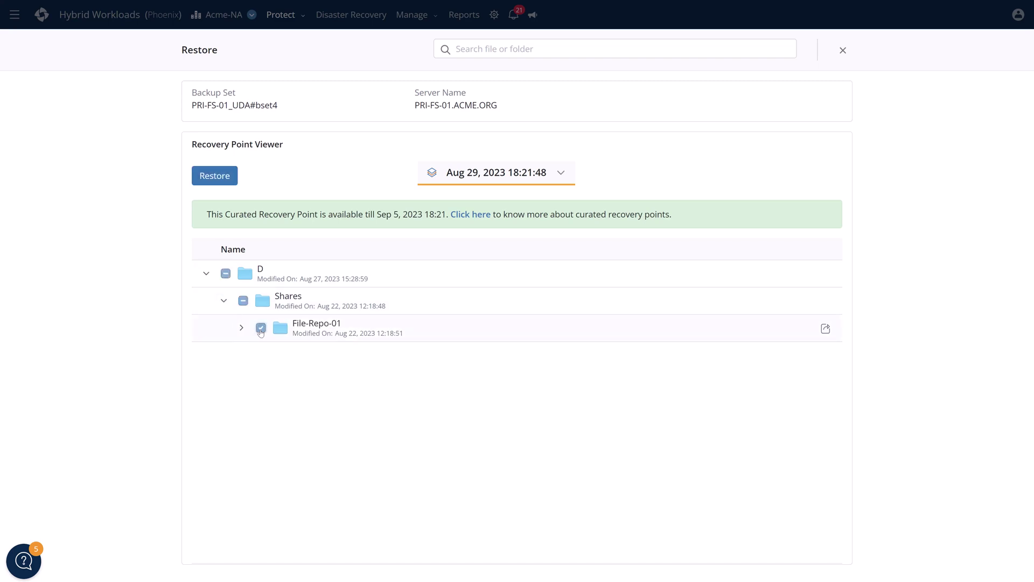
left_click(209, 180)
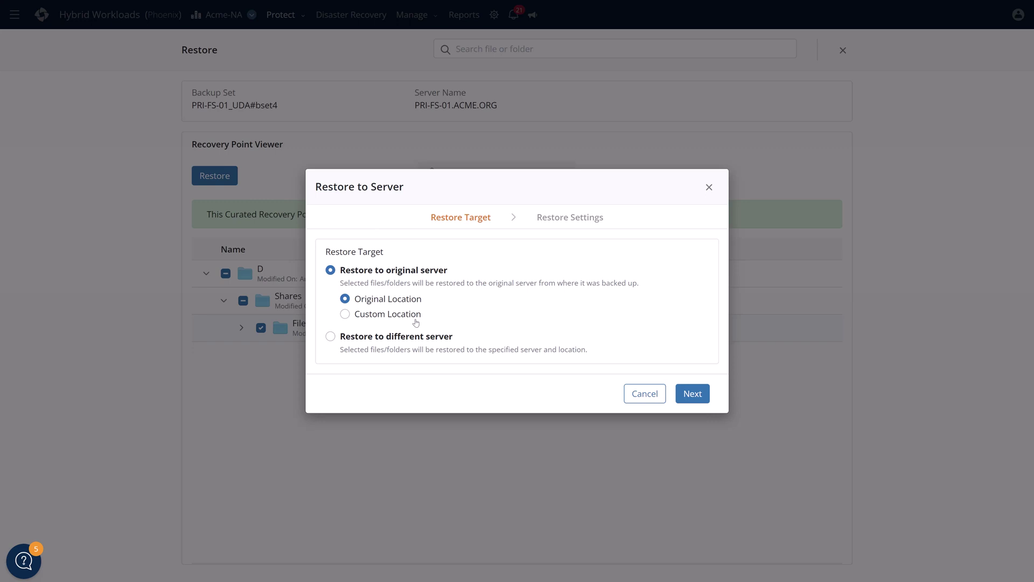
Step: Restore File-Repo-01 to the original server and continue to the restore settings
left_click(330, 336)
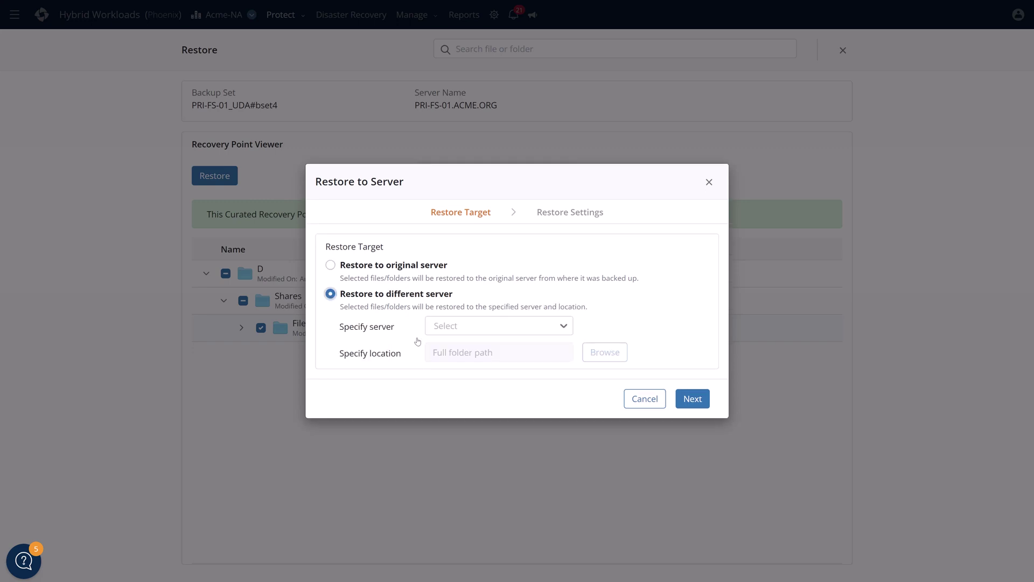
left_click(413, 270)
left_click(695, 399)
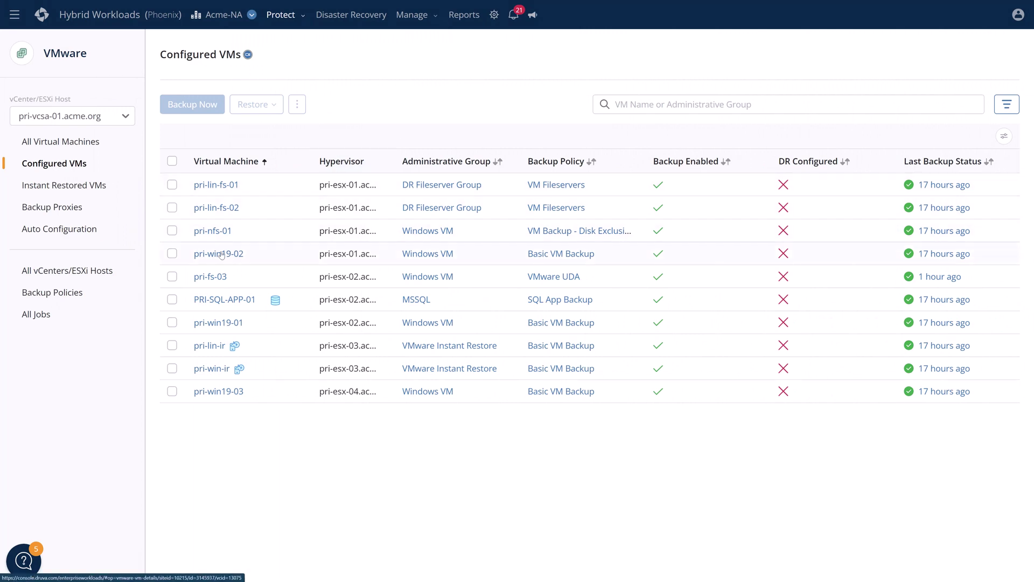
Step: Select the pri-win19-02 virtual machine and launch a Sandbox Recovery for it
left_click(172, 254)
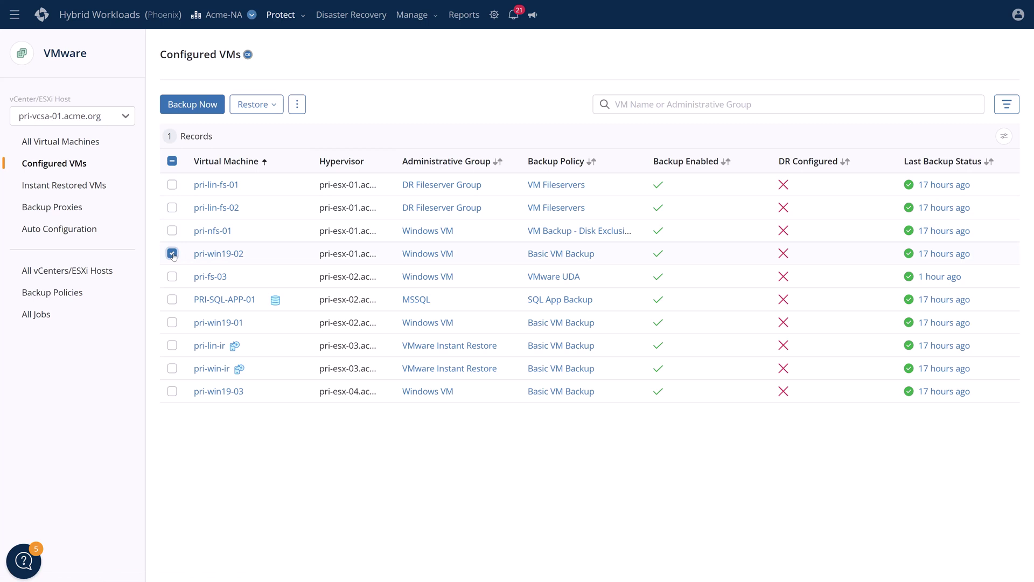
left_click(256, 104)
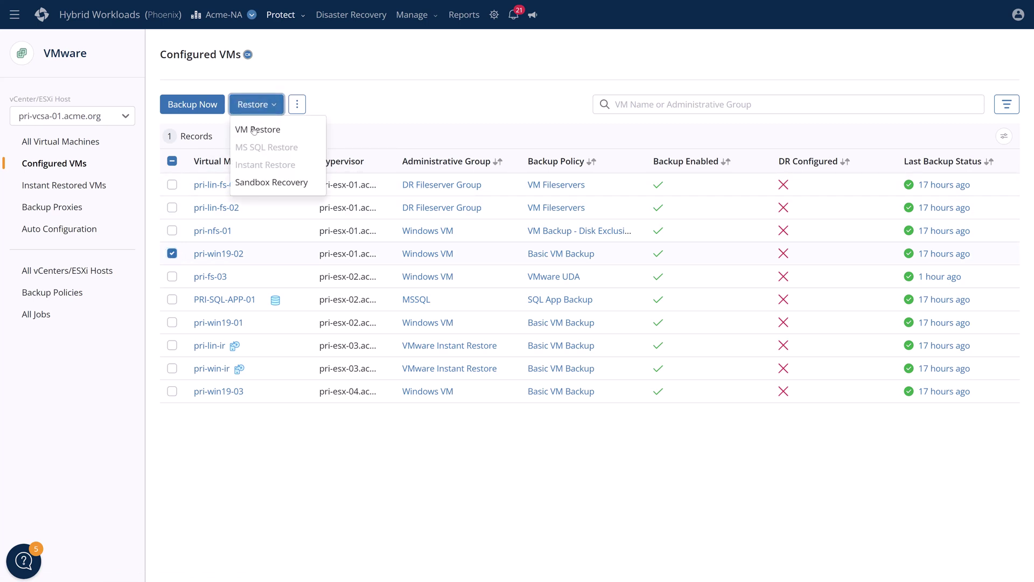
left_click(270, 183)
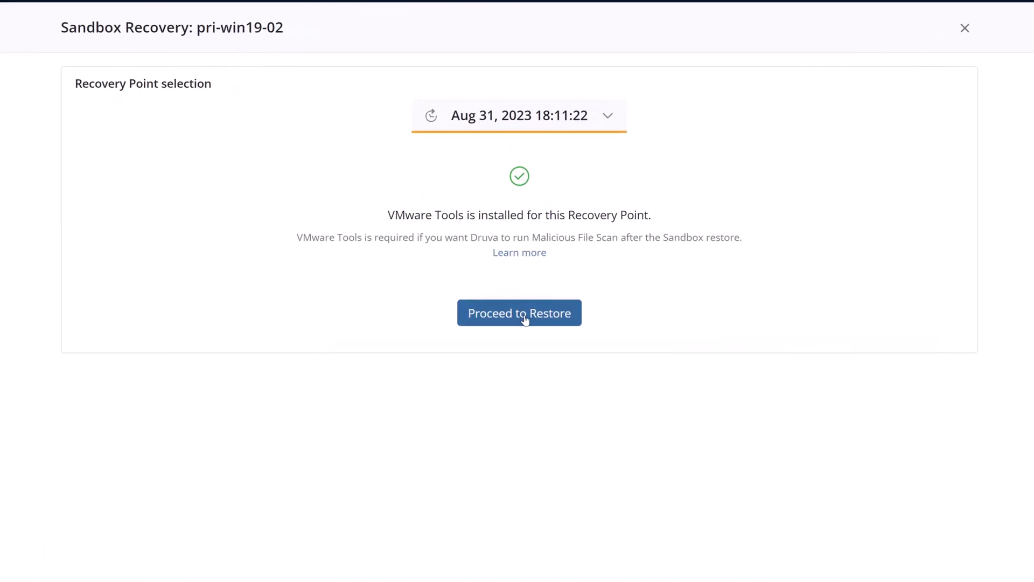
Step: Proceed with the Aug 31, 2023 recovery point and advance to the sandbox recovery settings
left_click(525, 319)
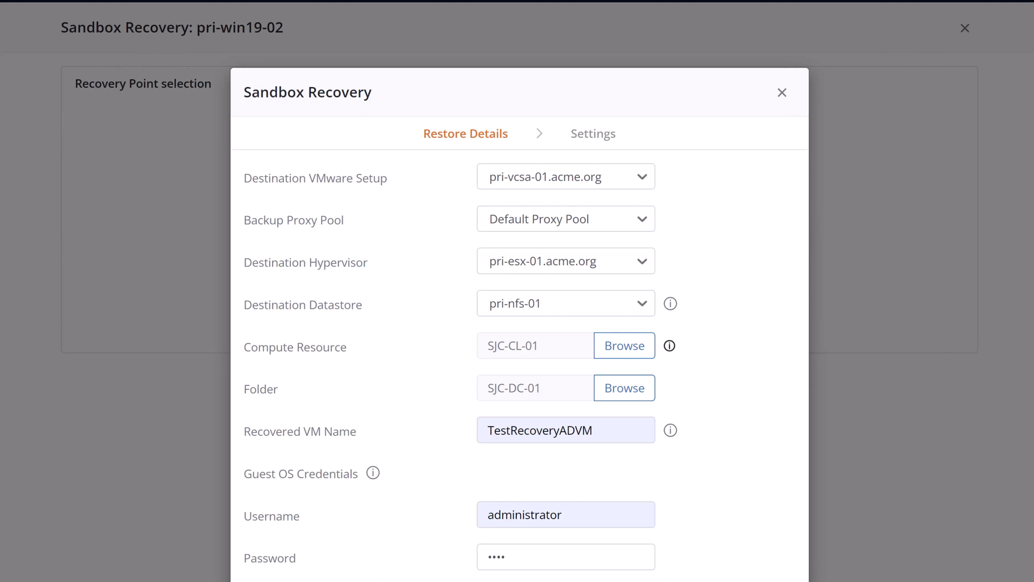
left_click(739, 580)
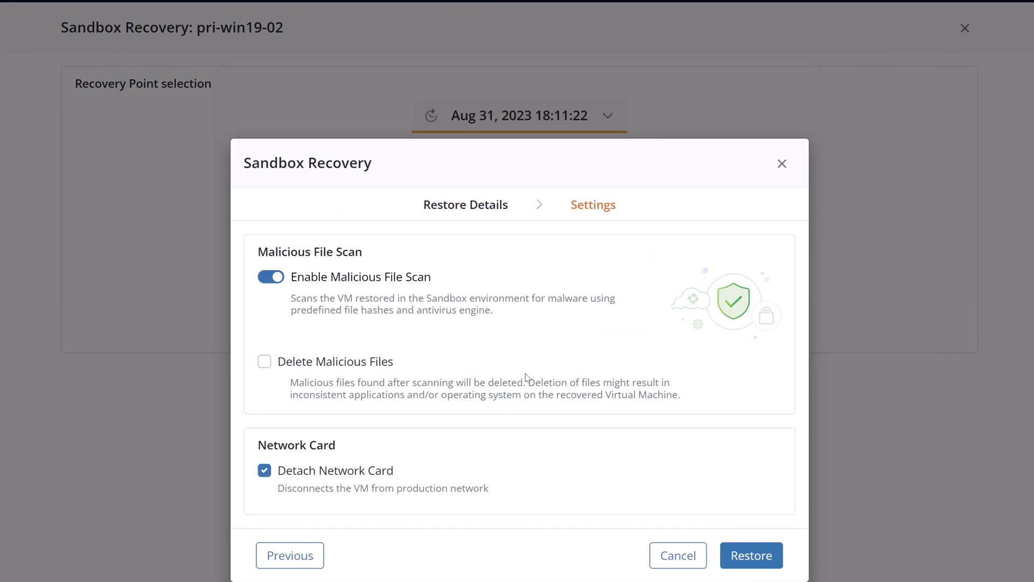